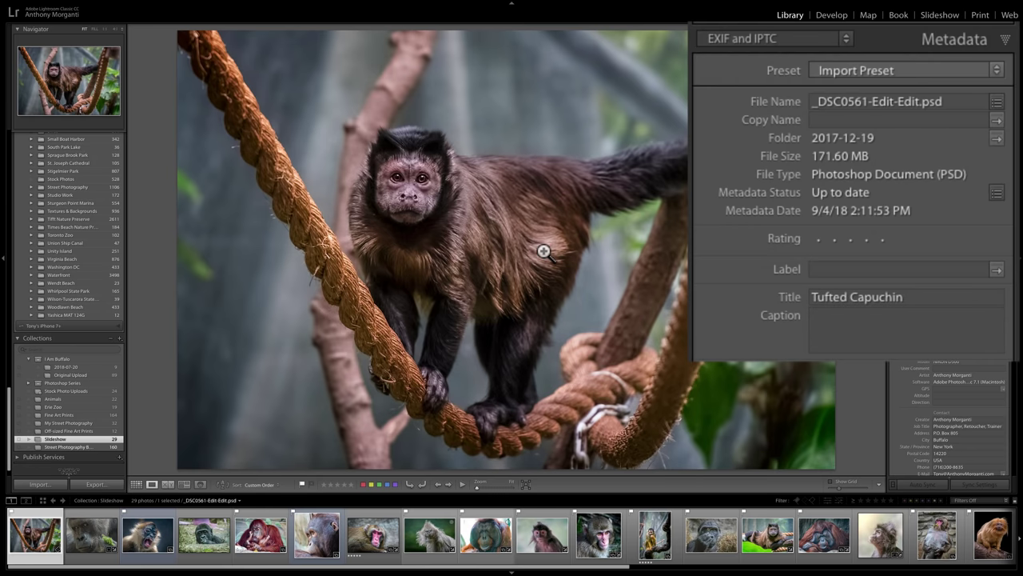
# - Review the title metadata of the first five photos in the Slideshow collection and return to the first photo
pyautogui.press('Right')
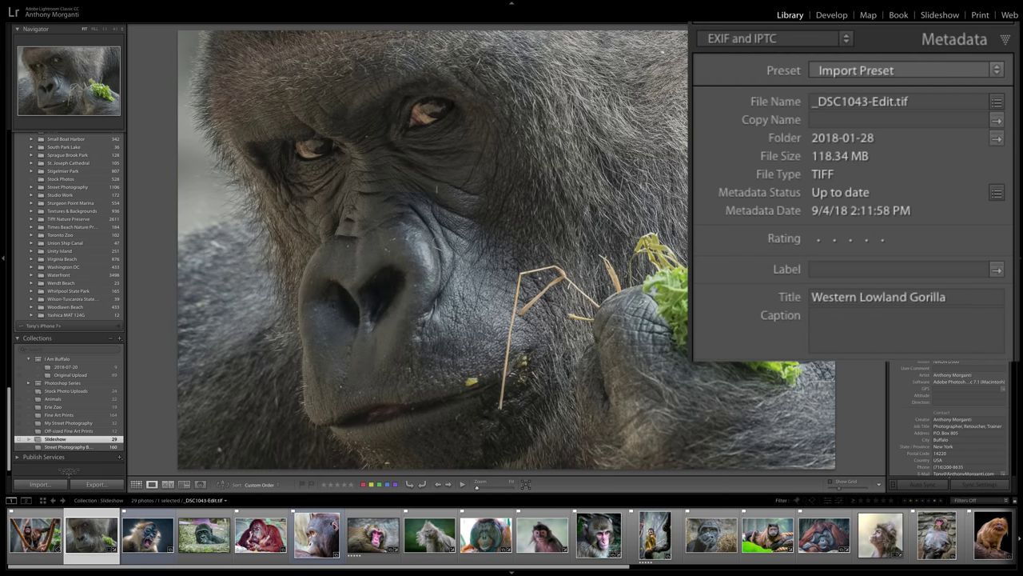
pyautogui.press('Right')
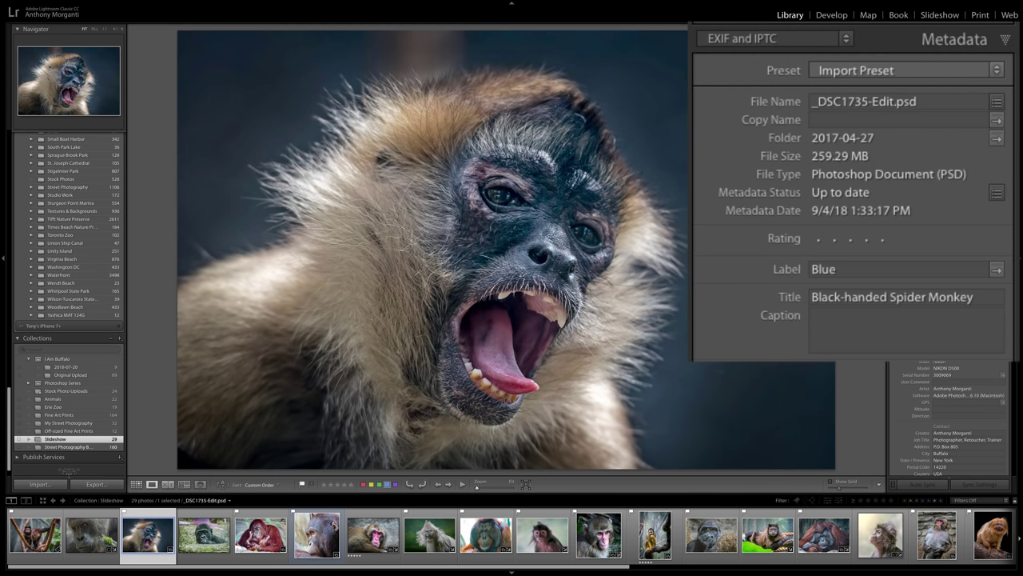
pyautogui.press('Right')
pyautogui.press('Right')
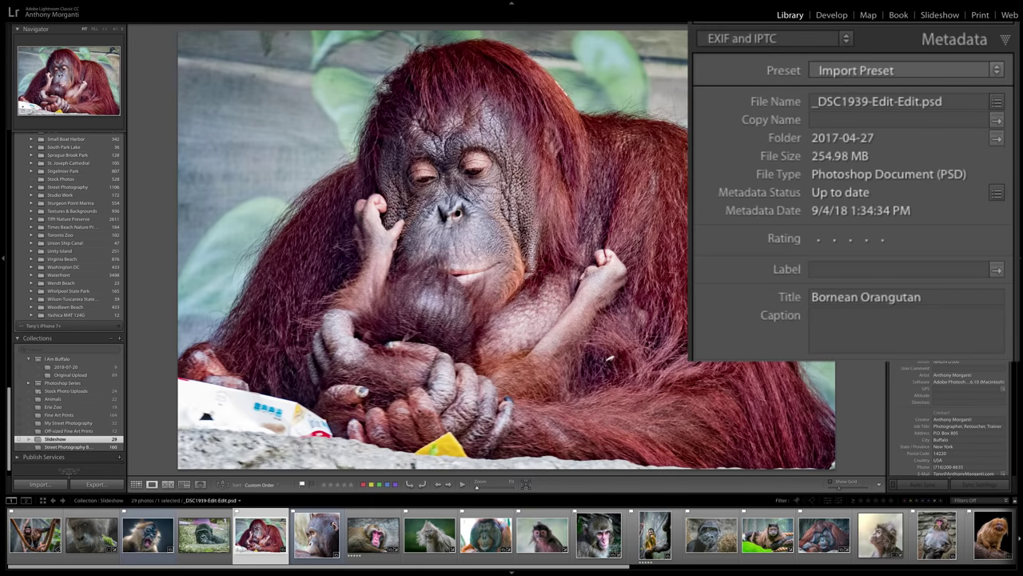
pyautogui.press('Left')
pyautogui.press('Left')
pyautogui.press('Left')
pyautogui.press('Left')
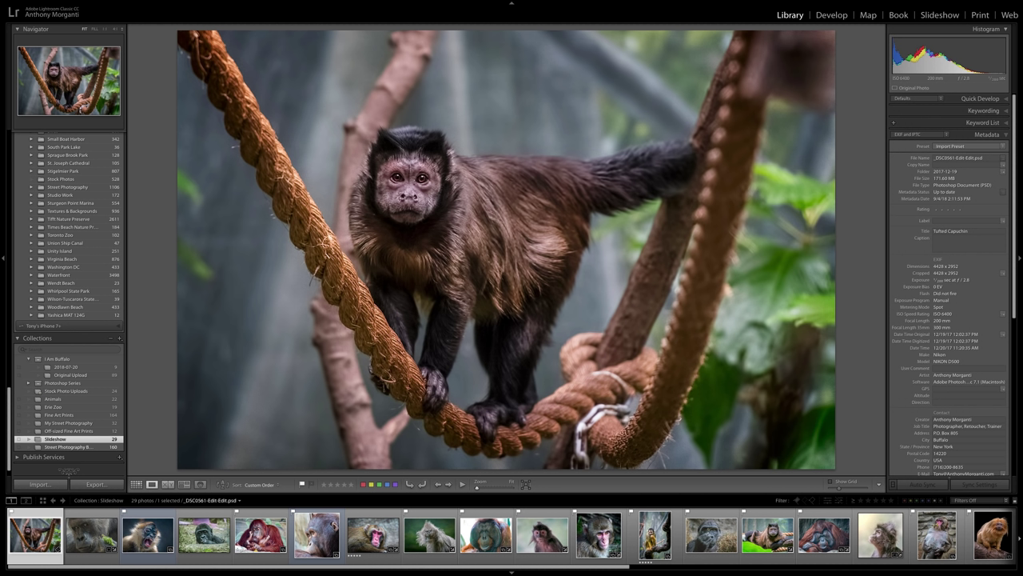
# - Open the Slideshow module and try Zoom to Fill Frame on the first photo, leaving the option off
pyautogui.click(937, 16)
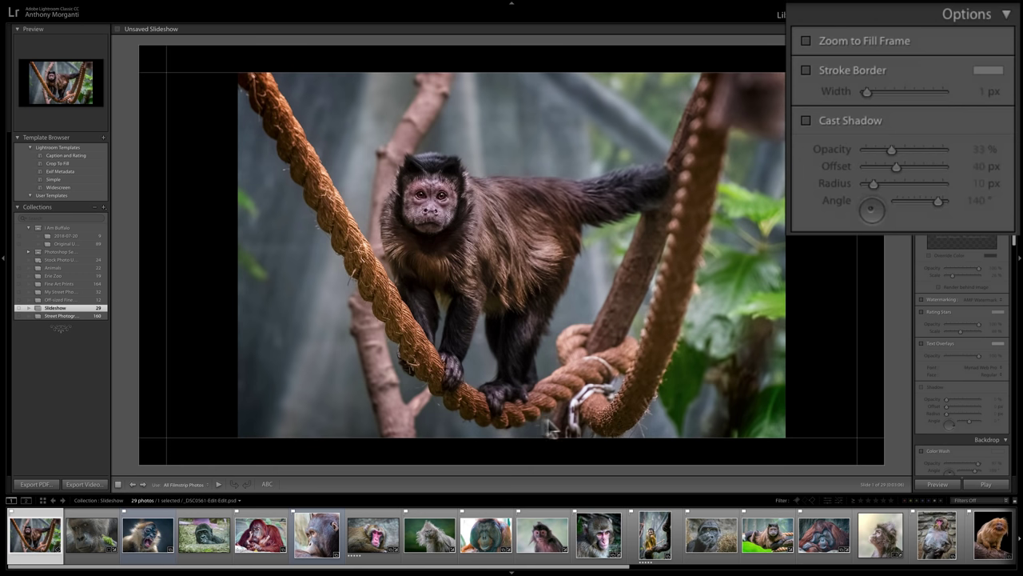
pyautogui.click(806, 41)
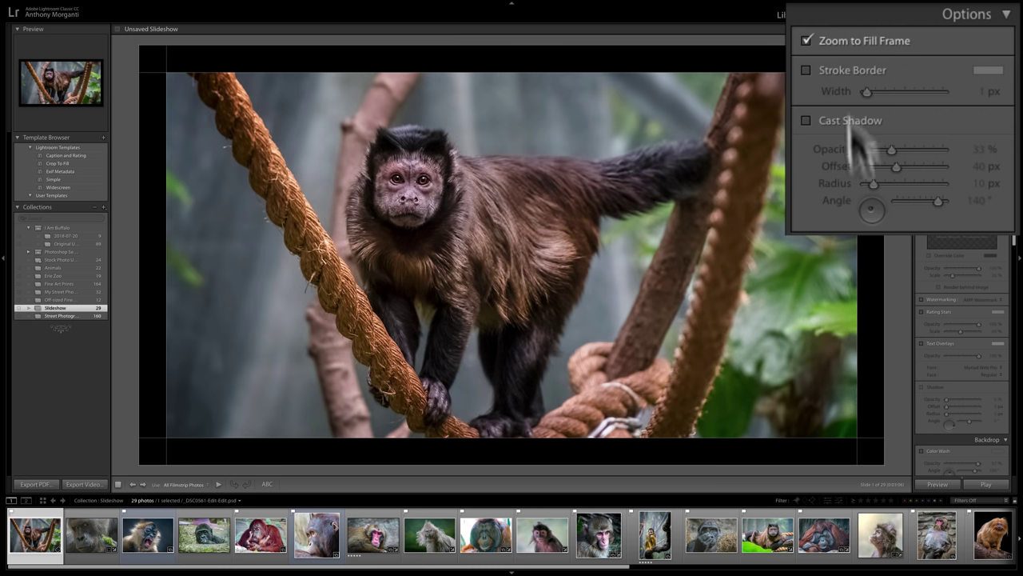
pyautogui.click(807, 40)
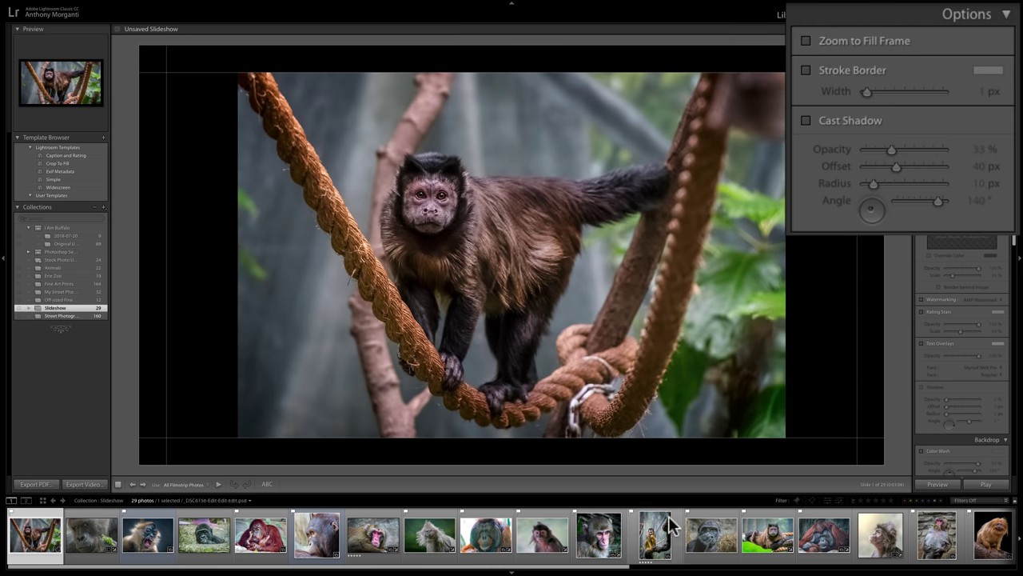
# - Test Zoom to Fill Frame on the vertical squirrel monkey photo, turn it off and return to the first photo
pyautogui.click(655, 534)
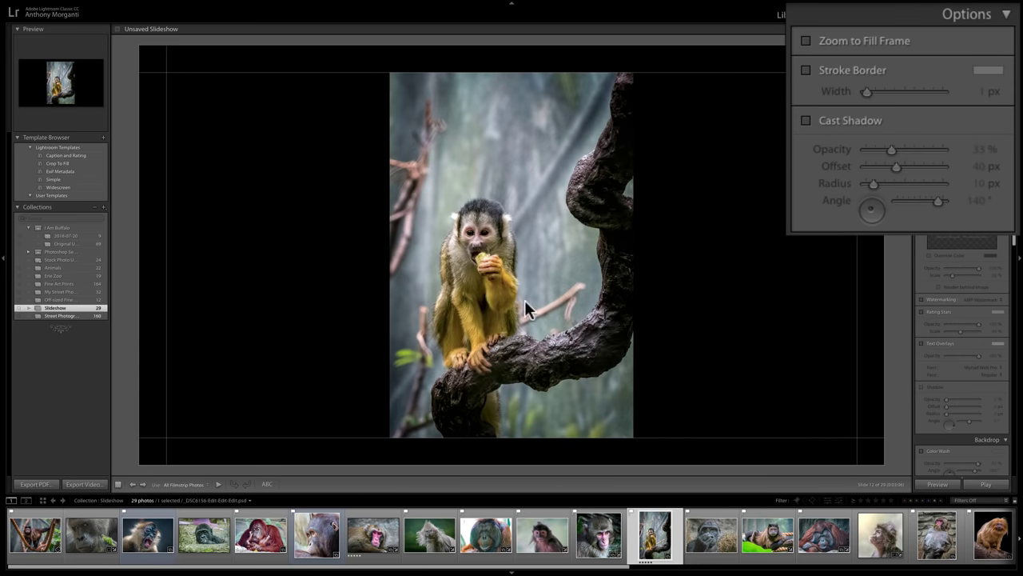
pyautogui.click(806, 40)
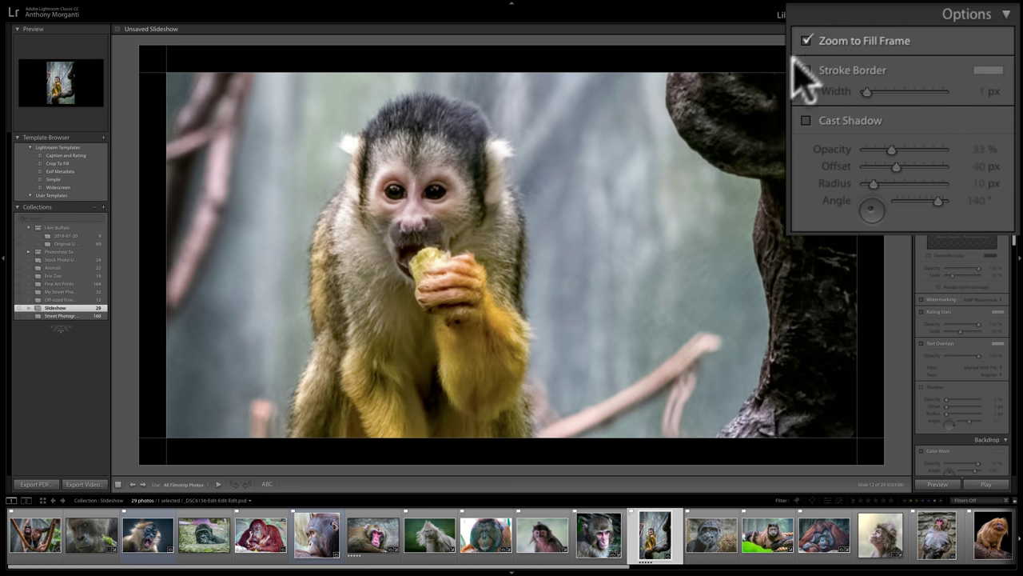
pyautogui.click(806, 41)
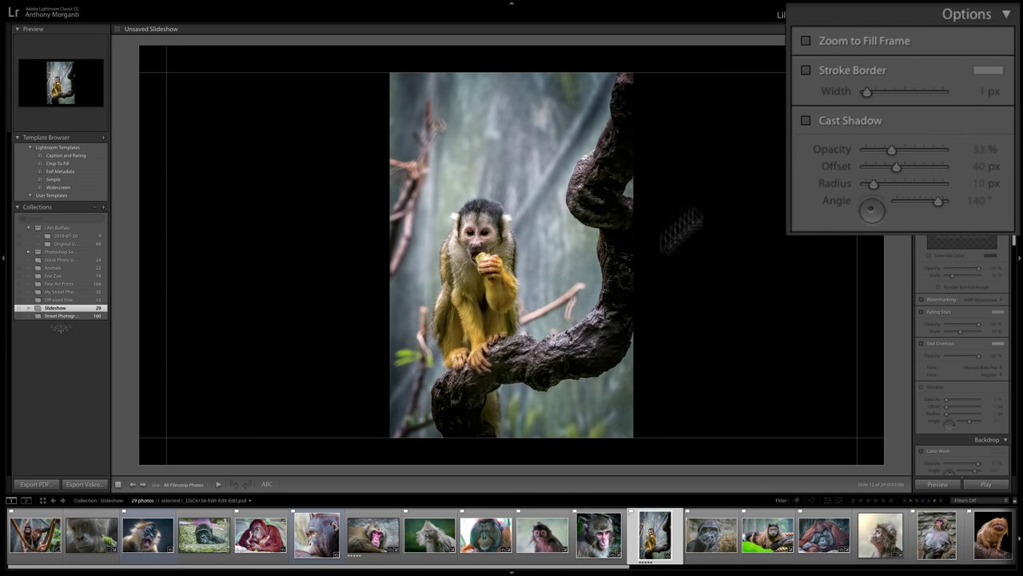
pyautogui.click(50, 534)
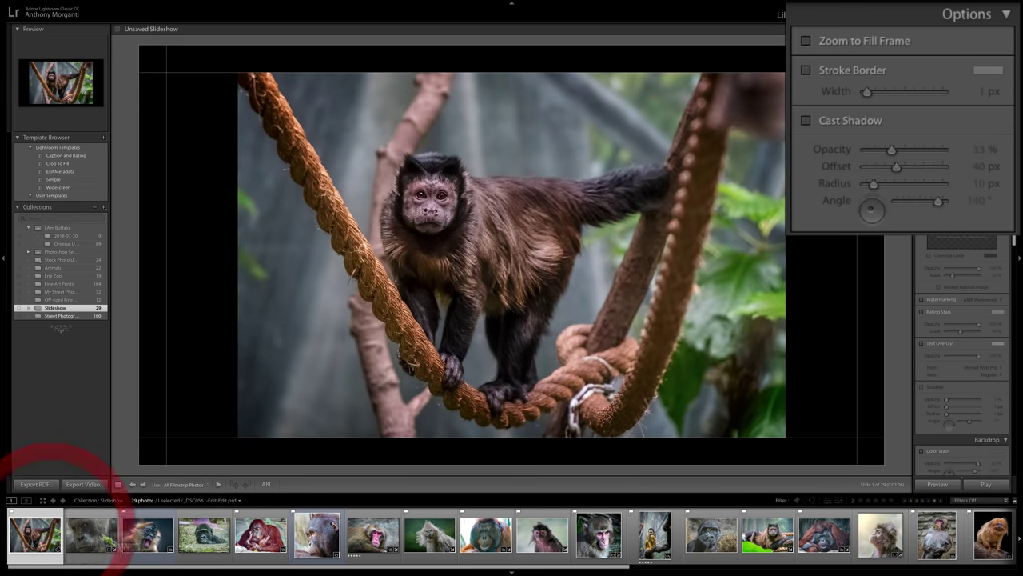
# - Add a 14 px stroke border around the slideshow photo and color it red
pyautogui.click(806, 71)
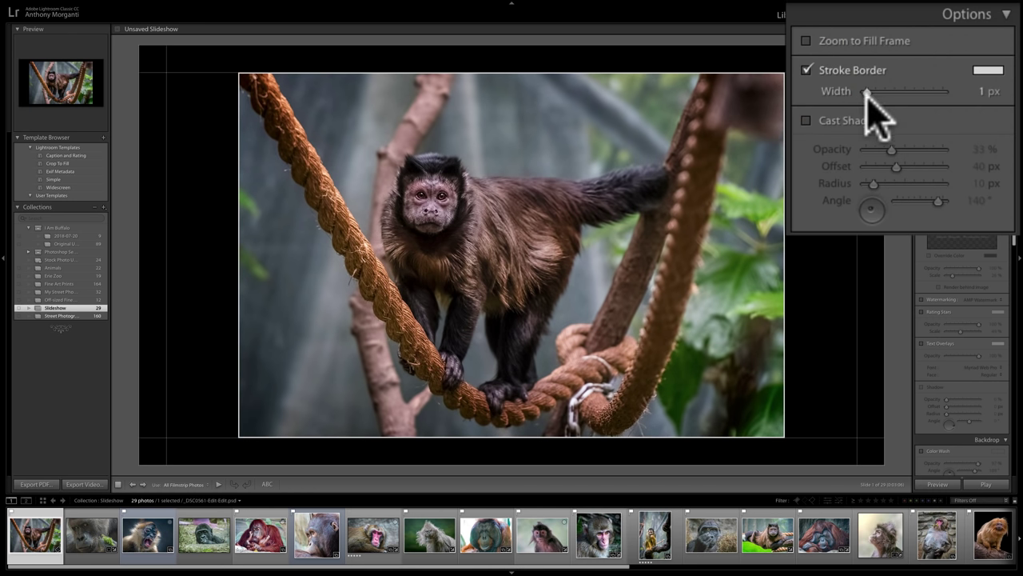
pyautogui.moveTo(866, 91); pyautogui.dragTo(917, 92)
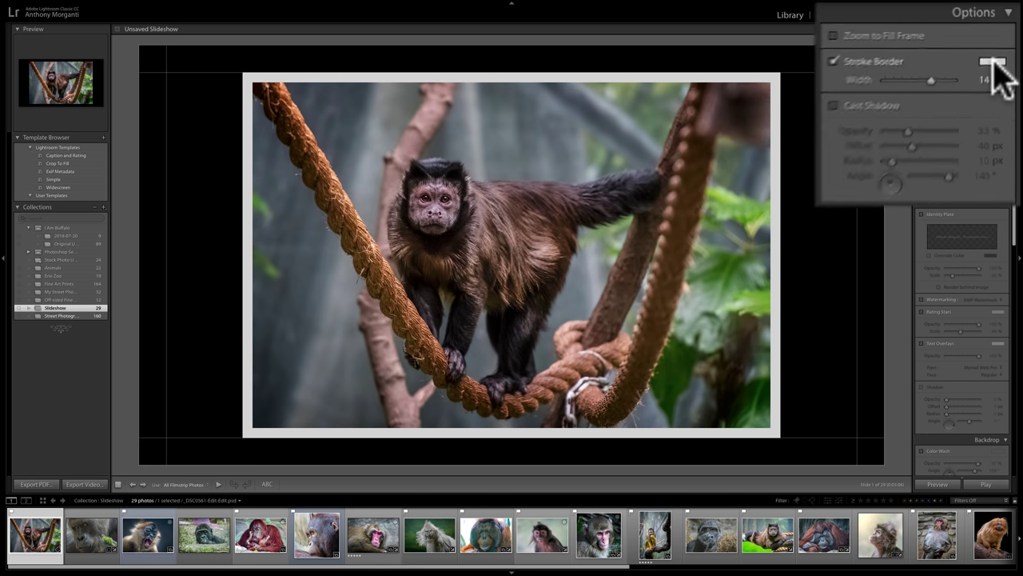
pyautogui.click(998, 52)
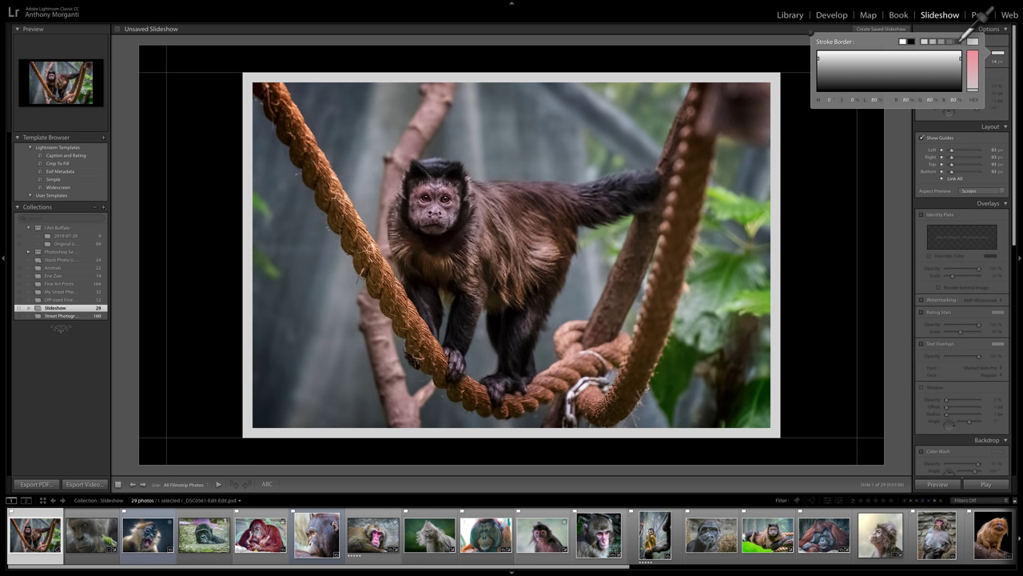
pyautogui.moveTo(943, 41)
pyautogui.mouseDown()
pyautogui.moveTo(994, 36)
pyautogui.moveTo(976, 42)
pyautogui.mouseUp()
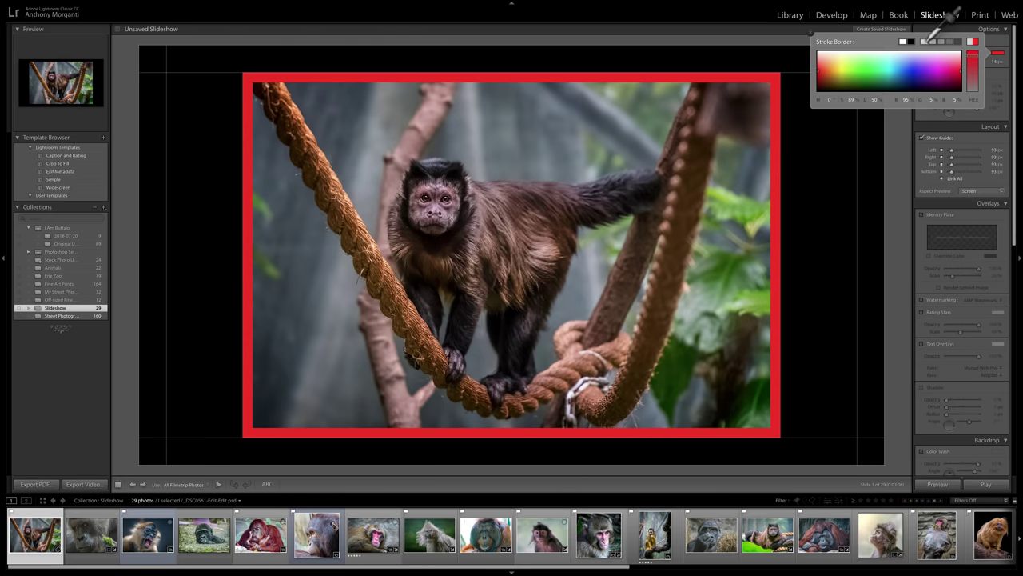
# - Change the stroke border back to light gray and disable the border
pyautogui.click(924, 42)
pyautogui.click(811, 33)
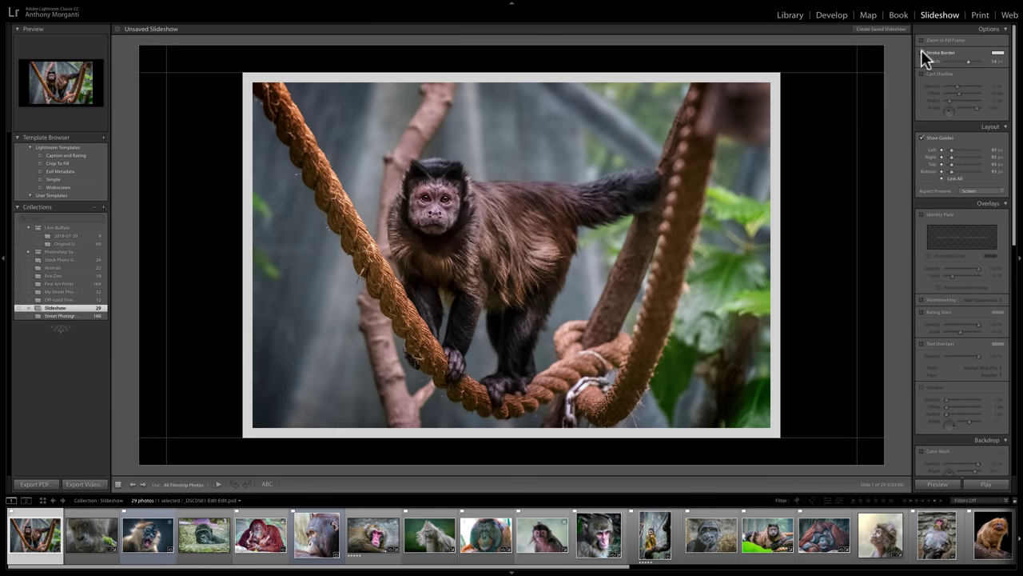
pyautogui.click(922, 52)
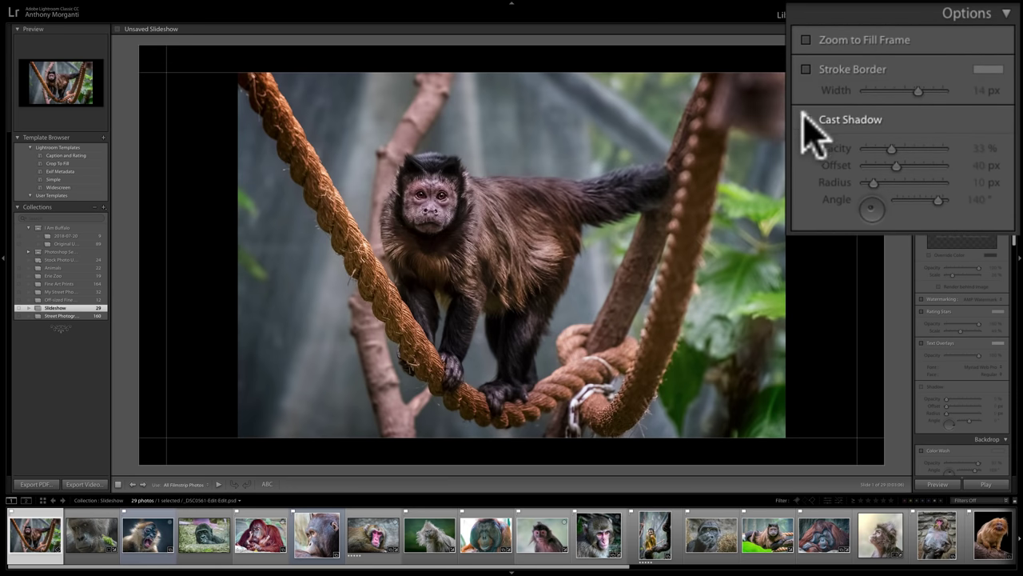
# - Try a cast shadow with 31% opacity, 25 px radius and a 123° angle, and disable it again
pyautogui.click(806, 120)
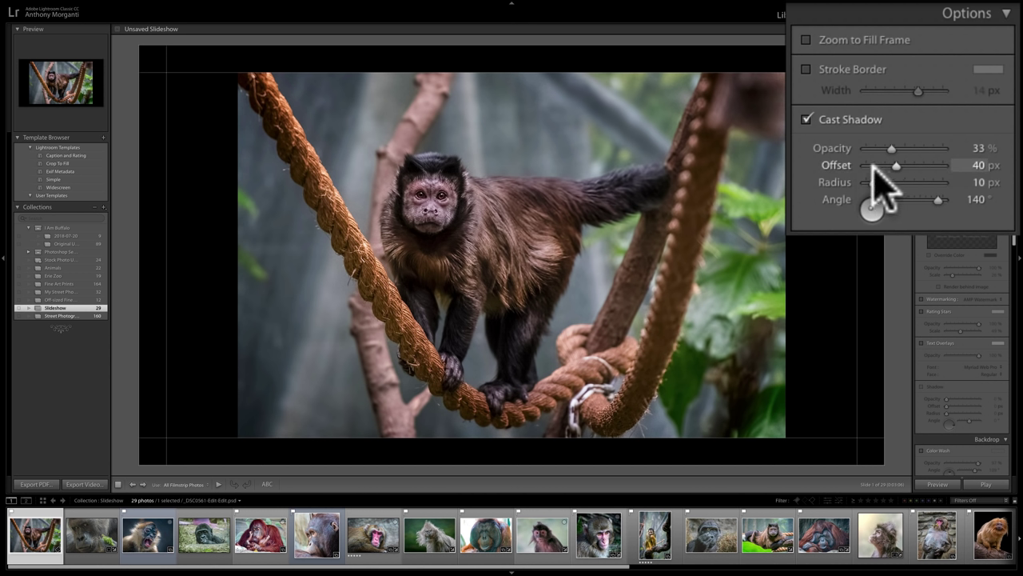
pyautogui.click(892, 147)
pyautogui.moveTo(892, 147); pyautogui.dragTo(891, 148)
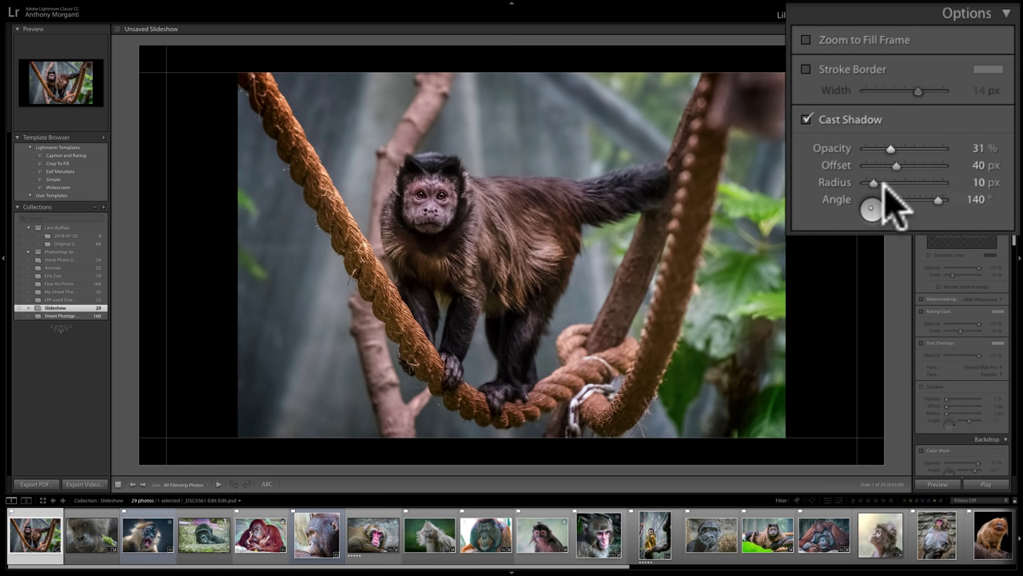
pyautogui.moveTo(874, 183); pyautogui.dragTo(871, 208)
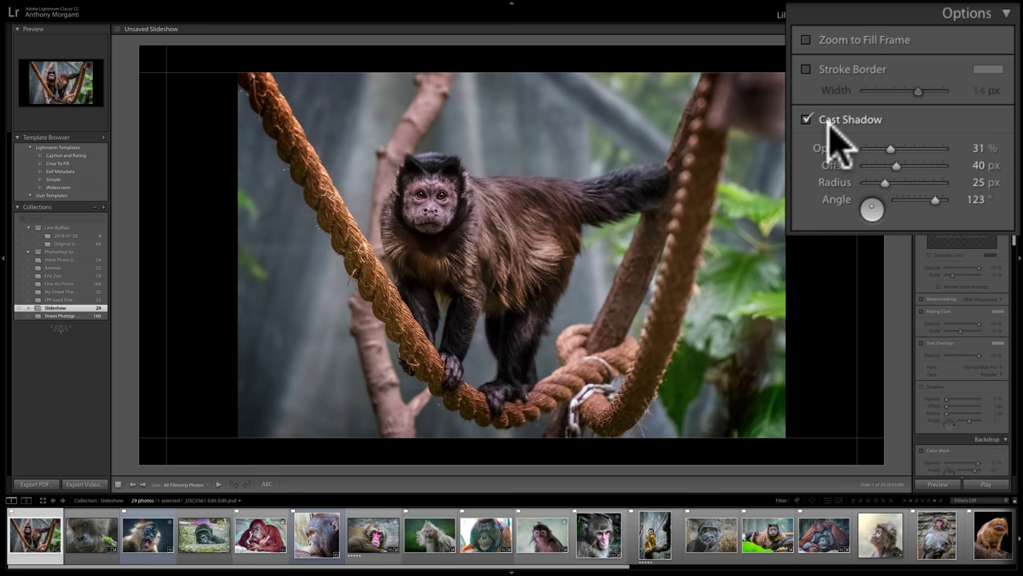
pyautogui.click(921, 73)
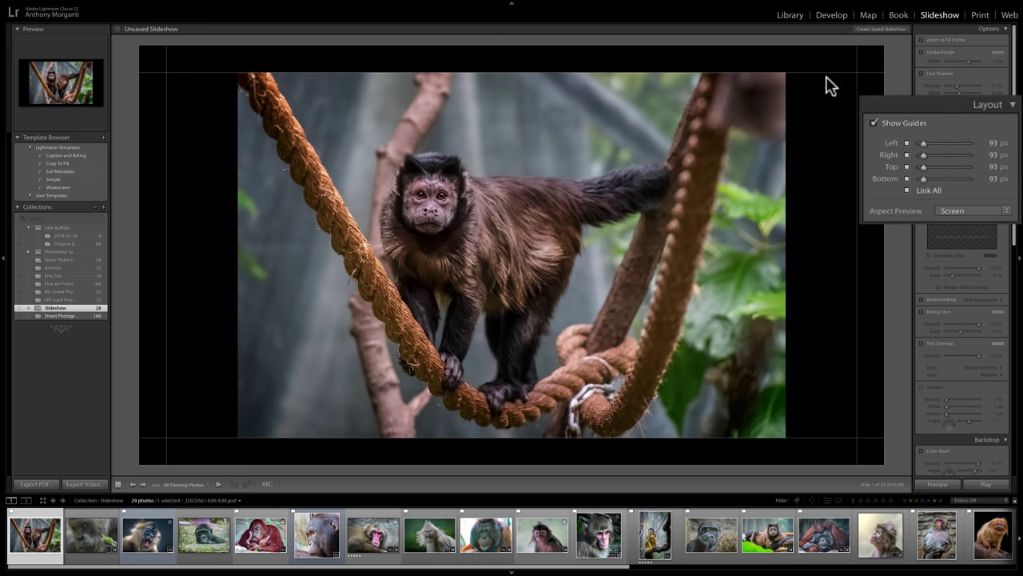
# - Hide and show the layout guides again, and set only the left margin to 72 px with the margins unlinked
pyautogui.click(873, 122)
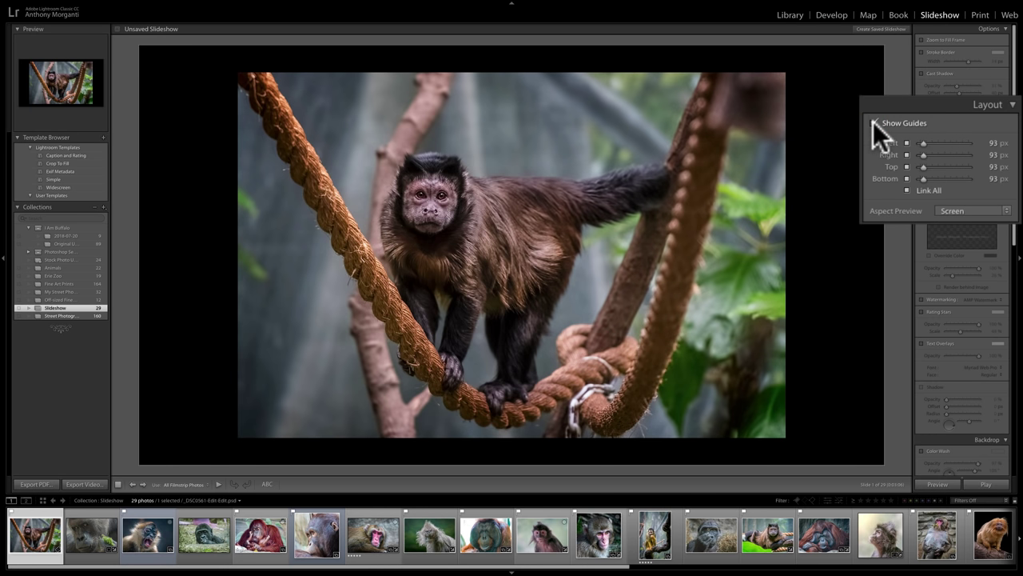
pyautogui.click(873, 122)
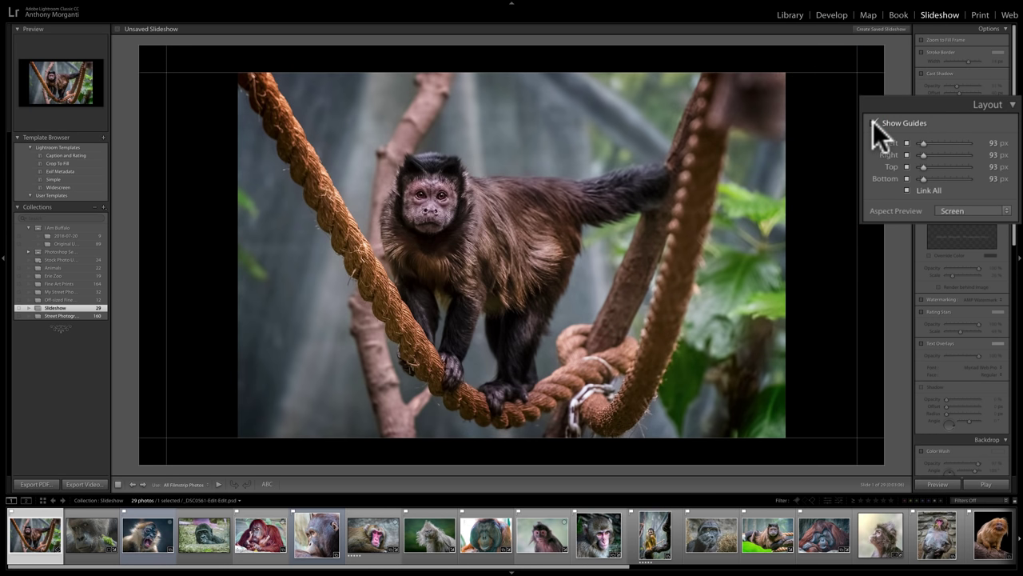
pyautogui.click(907, 189)
pyautogui.moveTo(922, 140)
pyautogui.mouseDown()
pyautogui.moveTo(951, 141)
pyautogui.moveTo(921, 140)
pyautogui.mouseUp()
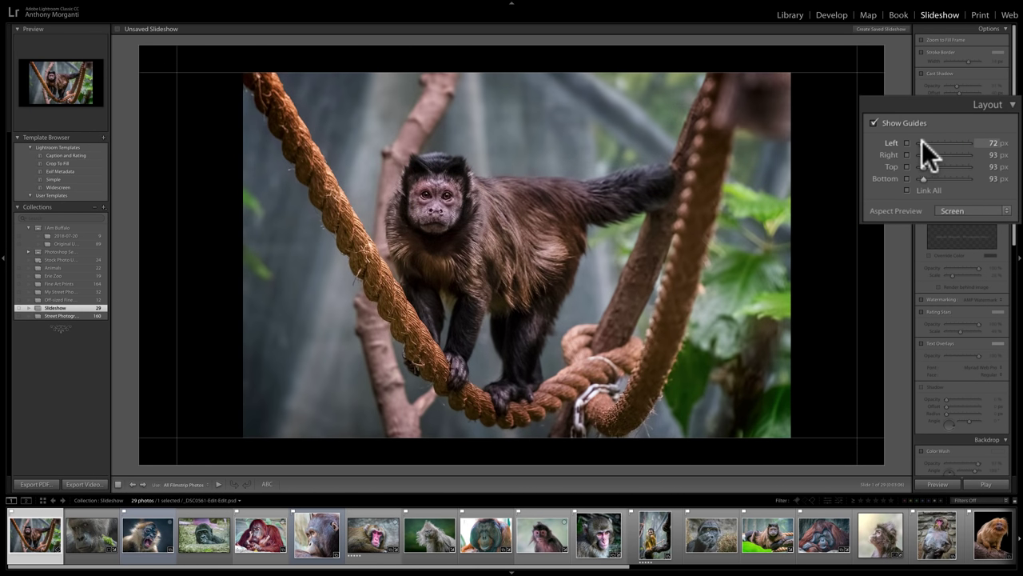
# - Try all four linked margins at 137 px, and with the margins unlinked, a left margin of 654 px
pyautogui.click(907, 190)
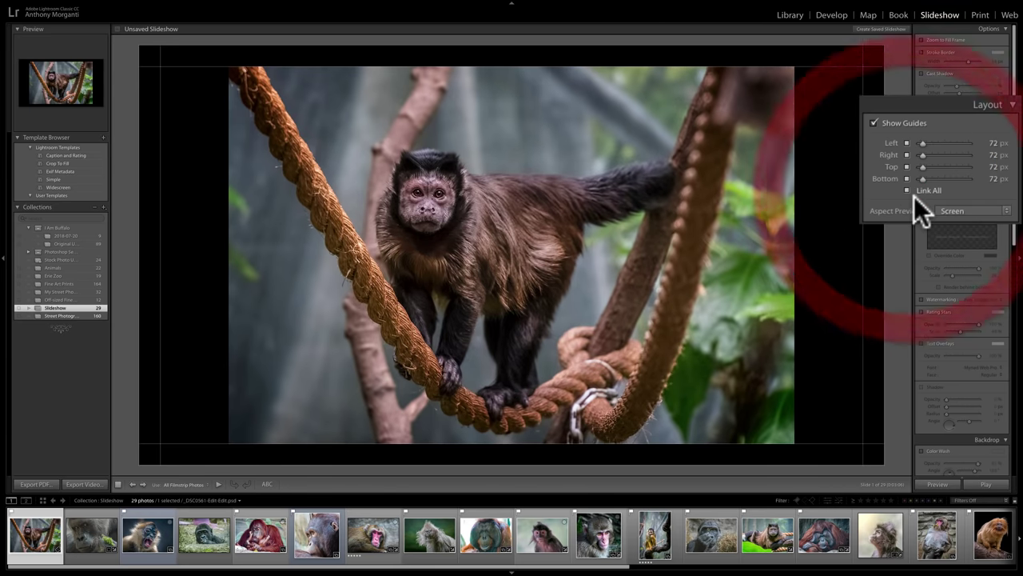
pyautogui.moveTo(922, 142)
pyautogui.mouseDown()
pyautogui.moveTo(936, 142)
pyautogui.moveTo(924, 142)
pyautogui.mouseUp()
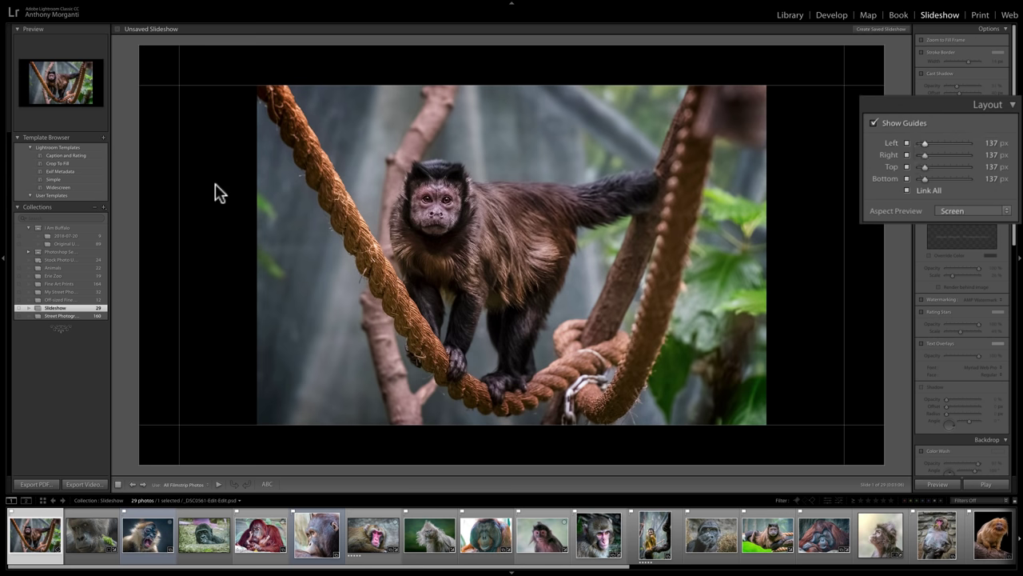
pyautogui.click(905, 189)
pyautogui.moveTo(925, 141); pyautogui.dragTo(940, 141)
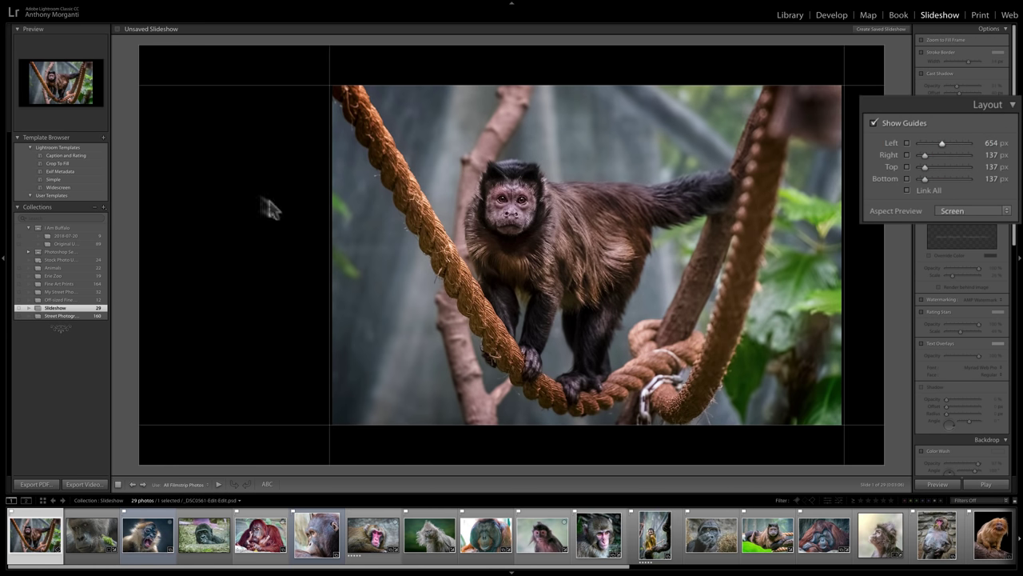
# - Relink all four slide margins and set them to 127 px
pyautogui.click(907, 189)
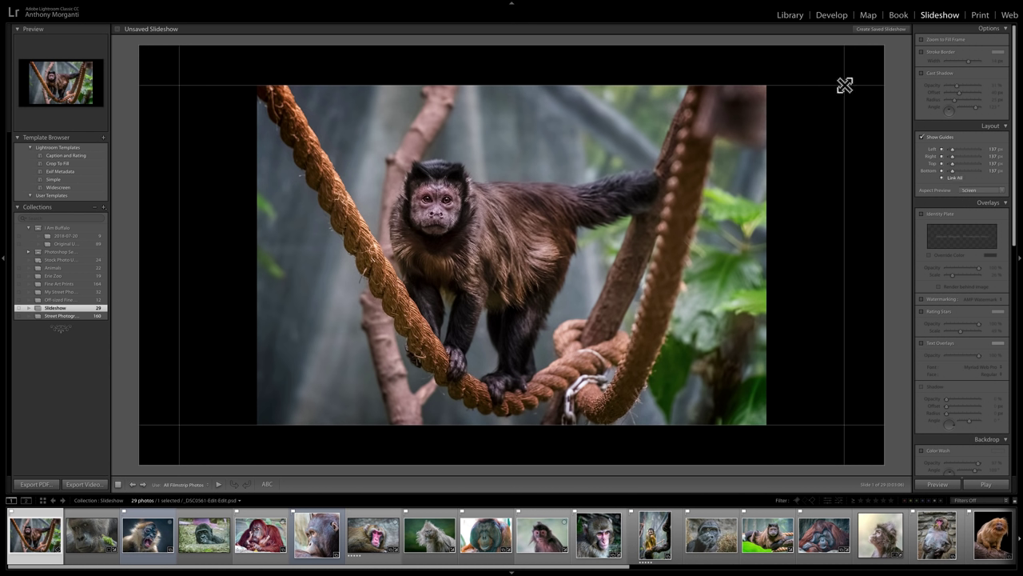
pyautogui.moveTo(845, 85); pyautogui.dragTo(815, 83)
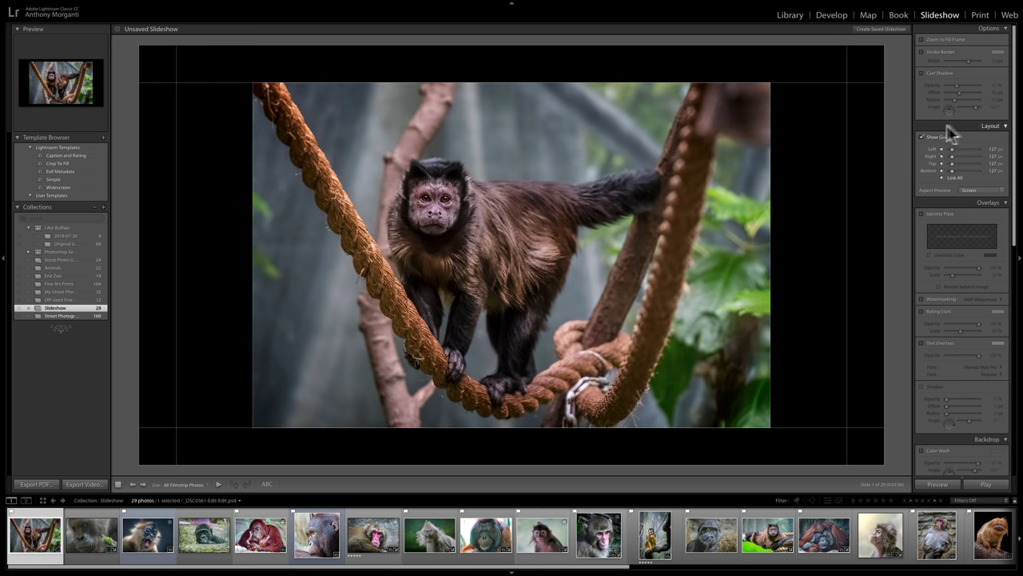
# - Turn on the identity plate overlay for the slides
pyautogui.scroll(-5, 953, 145)
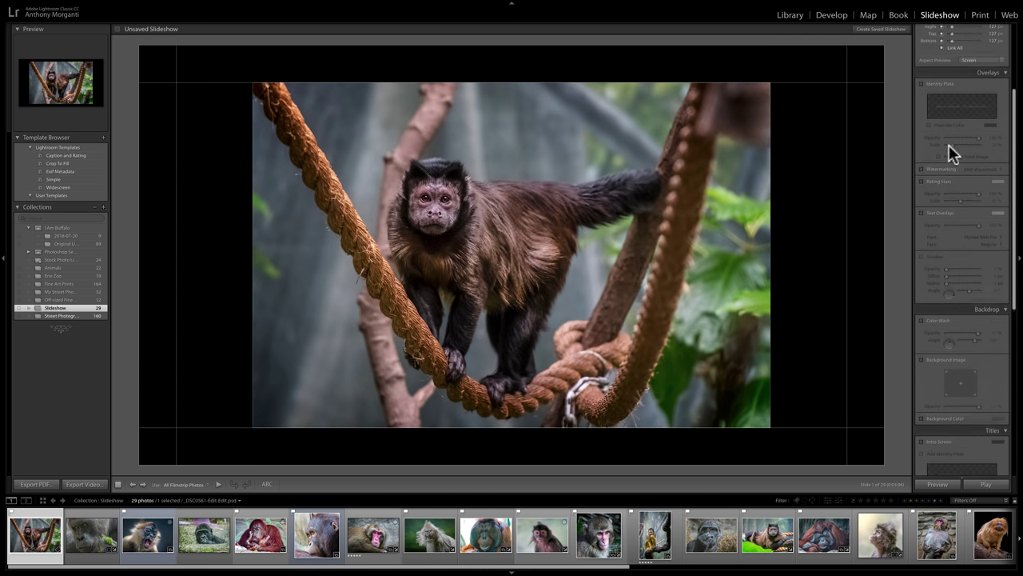
pyautogui.scroll(1, 944, 144)
pyautogui.click(921, 83)
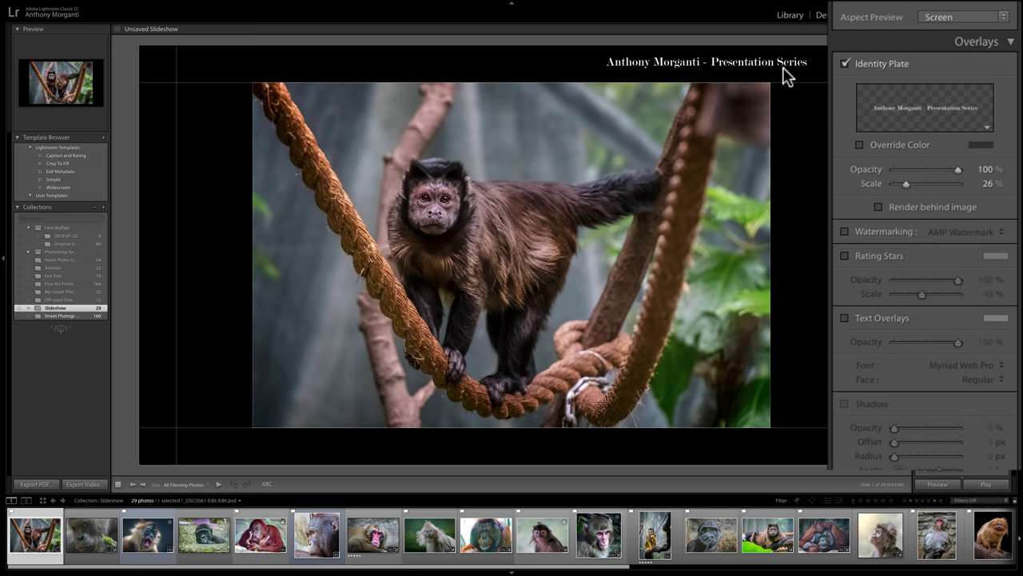
# - Look at the text and font settings in the Identity Plate Editor and close it without changes
pyautogui.click(987, 126)
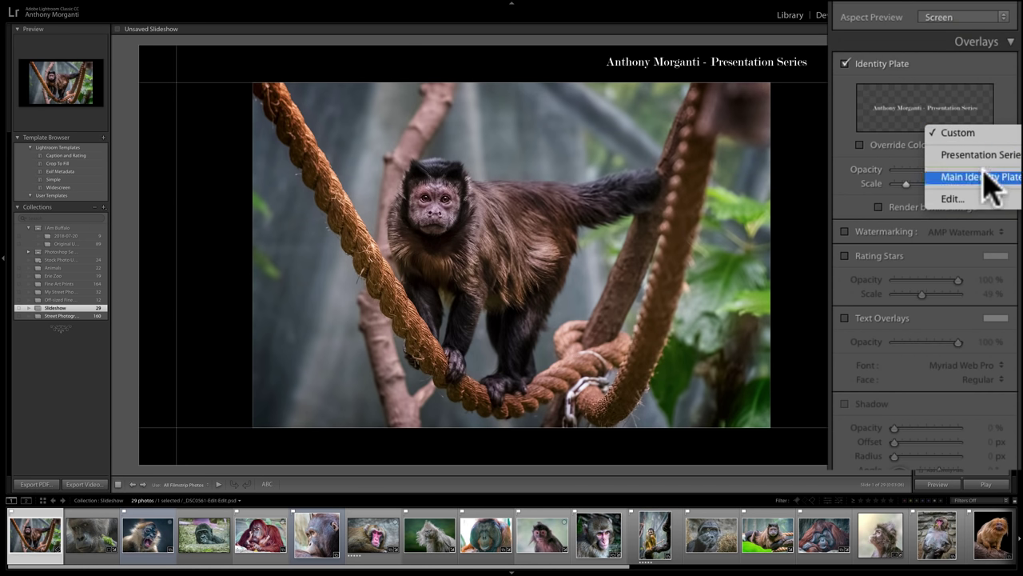
pyautogui.click(951, 200)
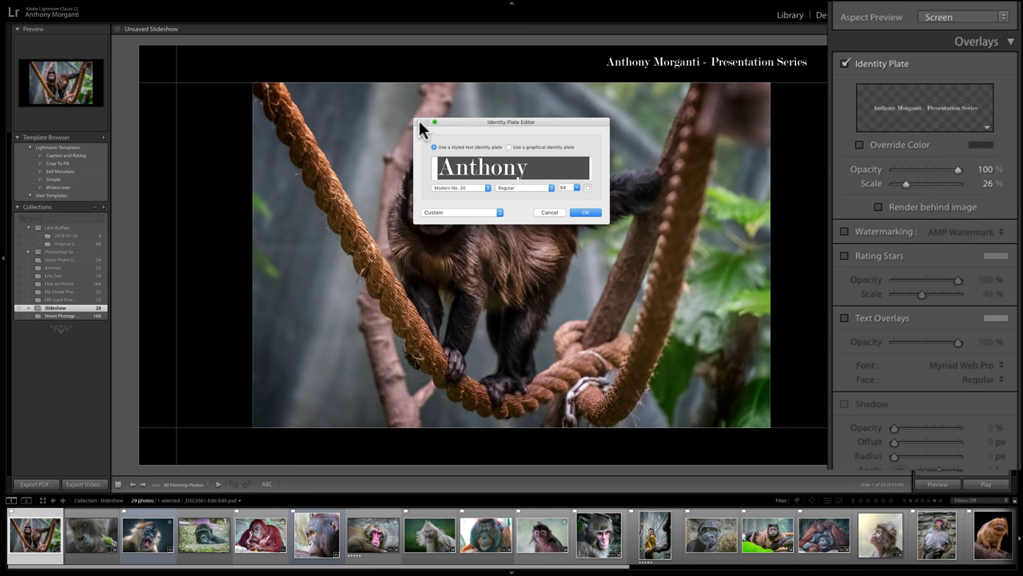
pyautogui.click(549, 211)
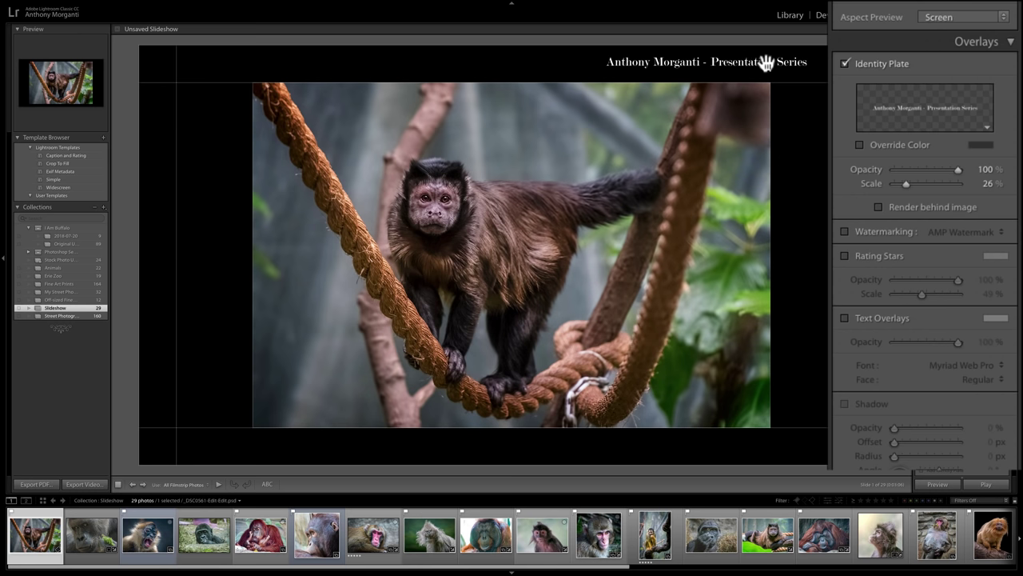
# - Move the identity plate from above the photo onto its lower-right area
pyautogui.moveTo(727, 63); pyautogui.dragTo(646, 370)
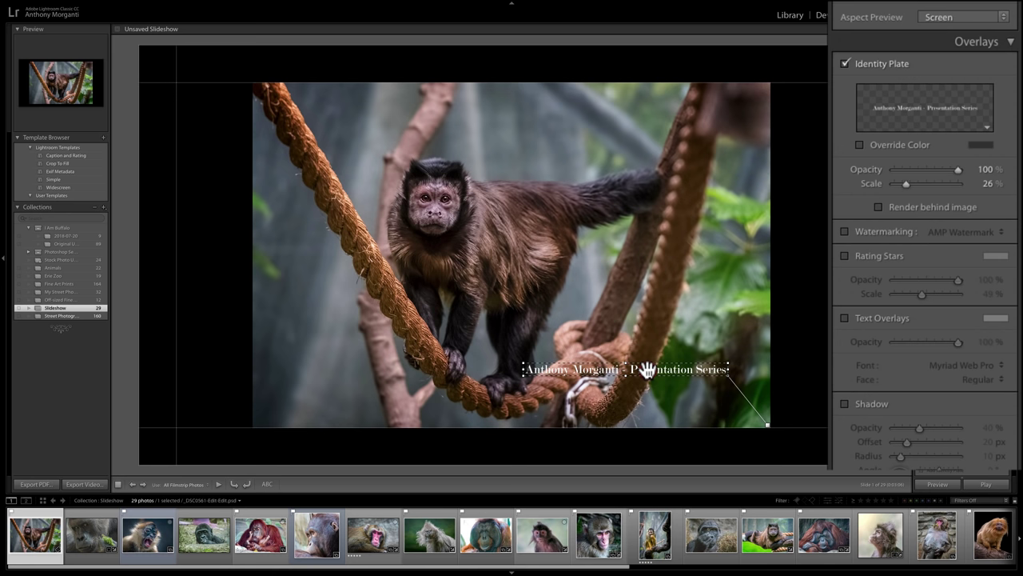
# - Move the identity plate to the centre of the black area above the photo and enlarge it to 40% scale
pyautogui.moveTo(646, 370); pyautogui.dragTo(507, 50)
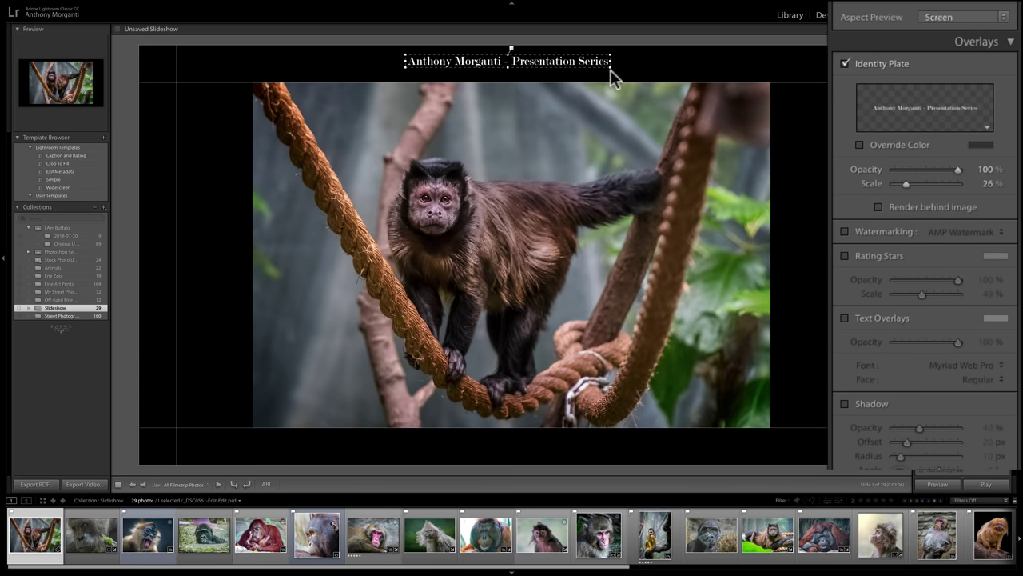
pyautogui.moveTo(610, 69); pyautogui.dragTo(618, 69)
pyautogui.scroll(5, 514, 67)
pyautogui.scroll(-4, 513, 69)
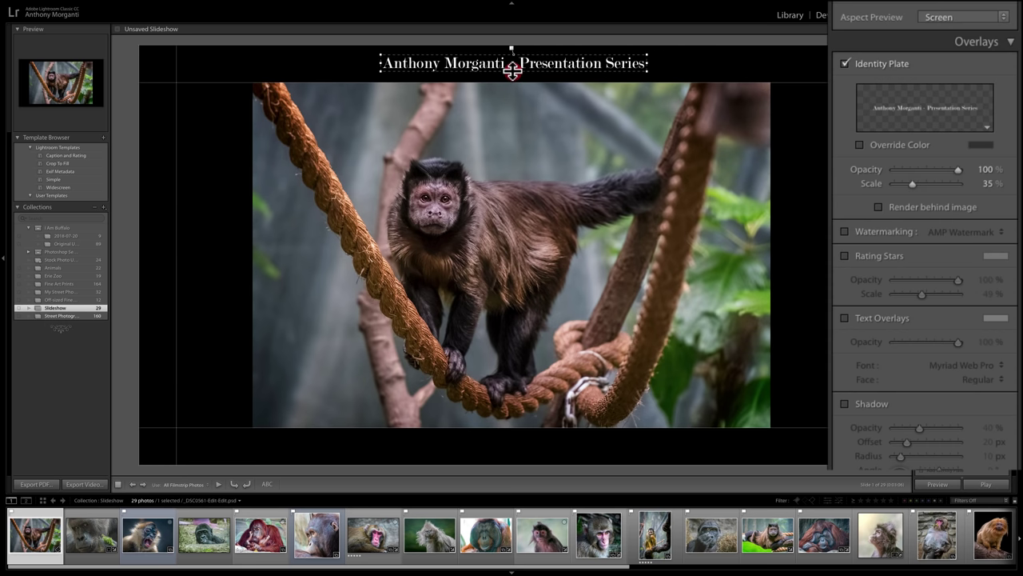
pyautogui.scroll(2, 513, 71)
pyautogui.moveTo(511, 73); pyautogui.dragTo(519, 64)
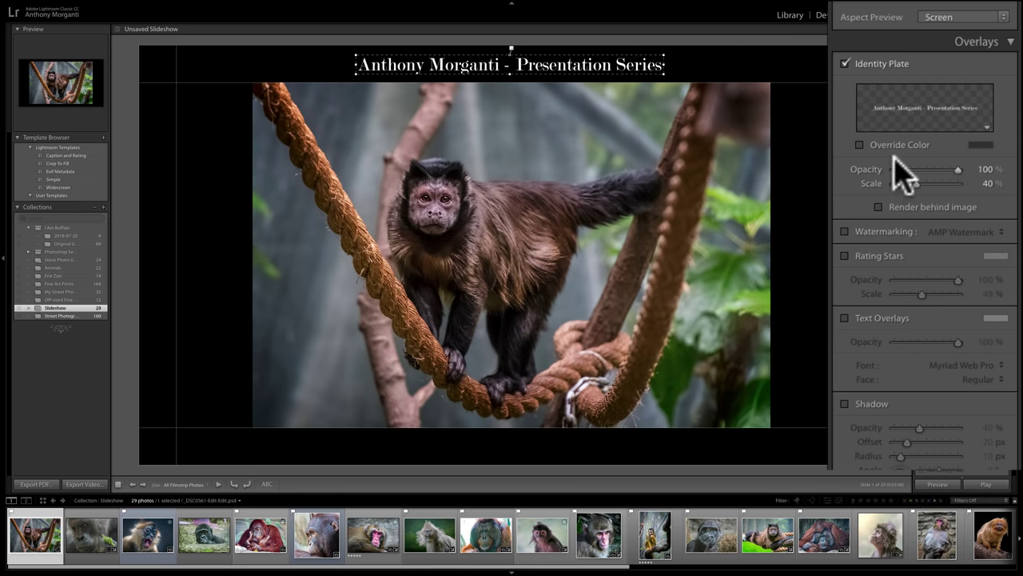
# - Override the identity plate's text color with the 50% gray swatch
pyautogui.click(860, 145)
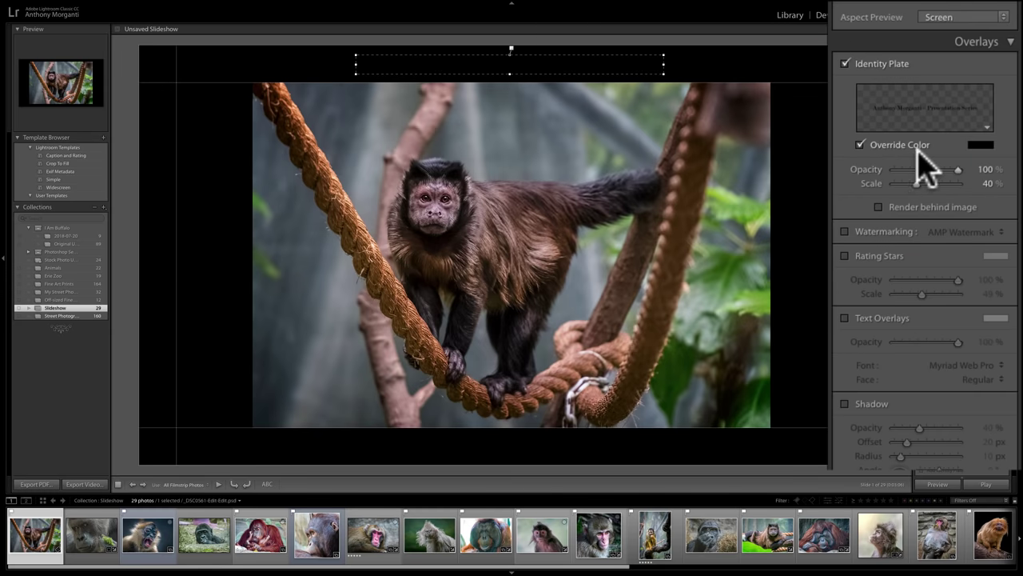
pyautogui.click(861, 145)
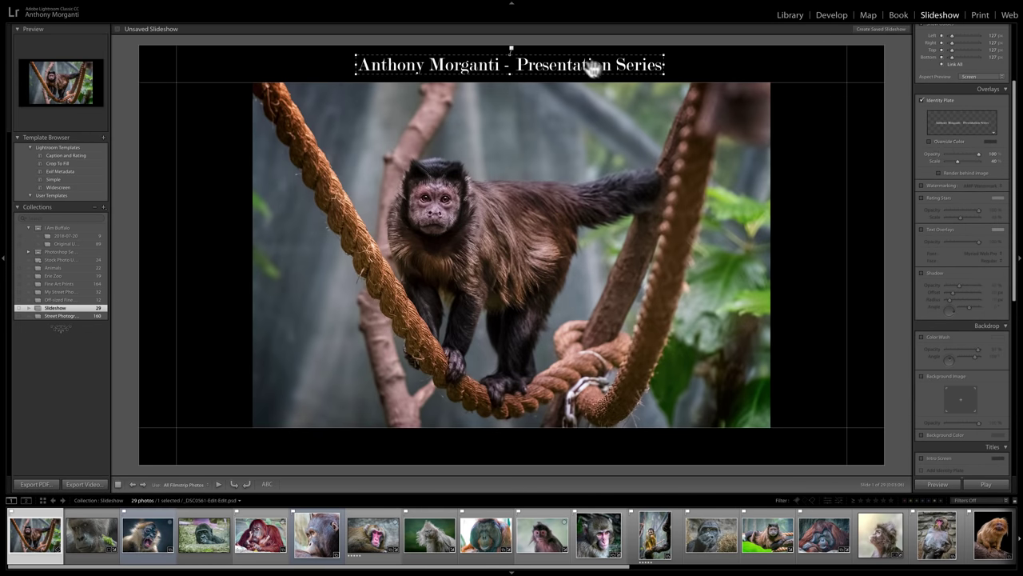
pyautogui.click(928, 141)
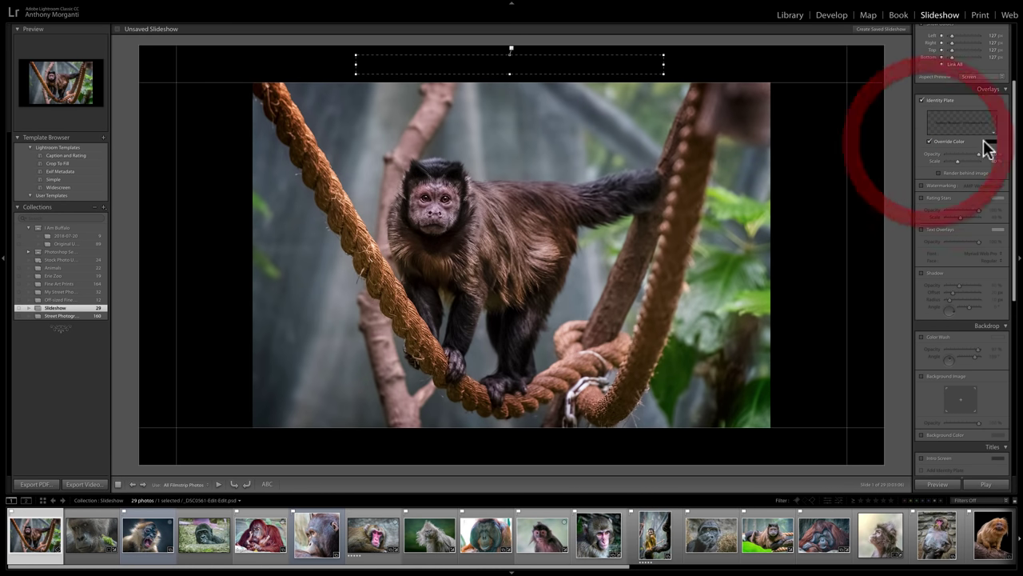
pyautogui.click(990, 143)
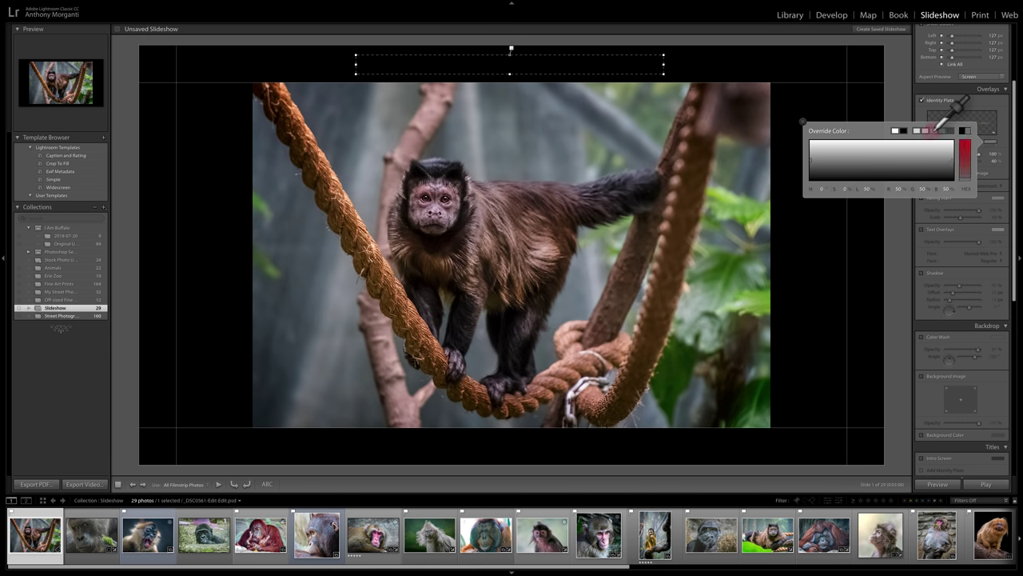
pyautogui.click(932, 130)
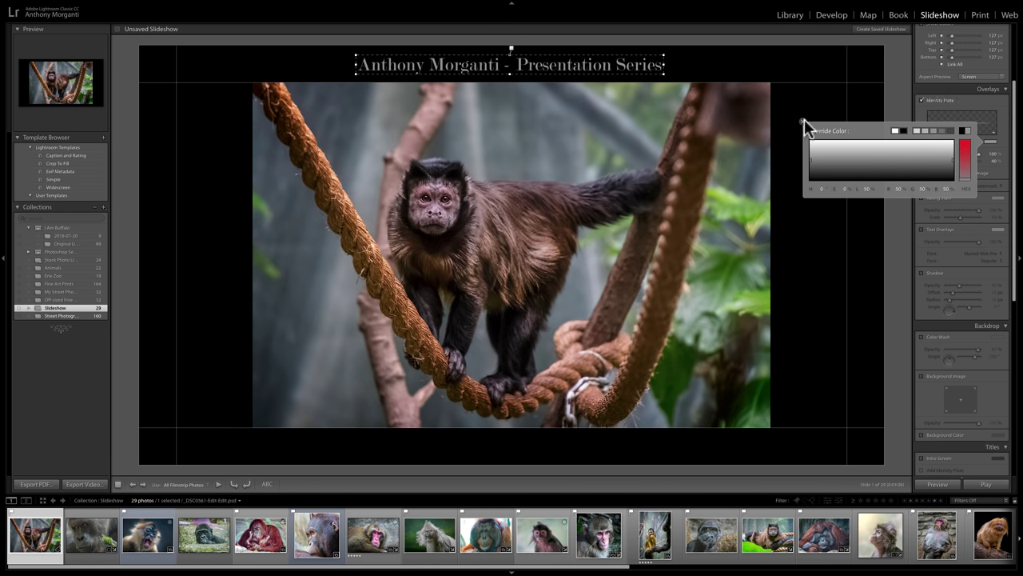
pyautogui.click(802, 122)
# - Reduce the identity plate's scale to 37% and turn the identity plate overlay off
pyautogui.moveTo(977, 150); pyautogui.dragTo(989, 177)
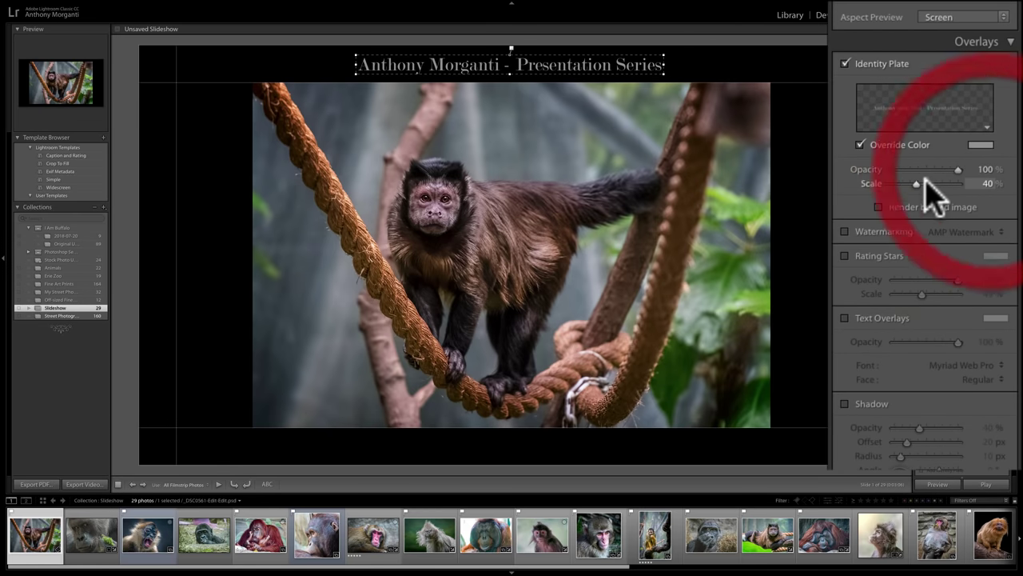
pyautogui.moveTo(921, 183); pyautogui.dragTo(914, 184)
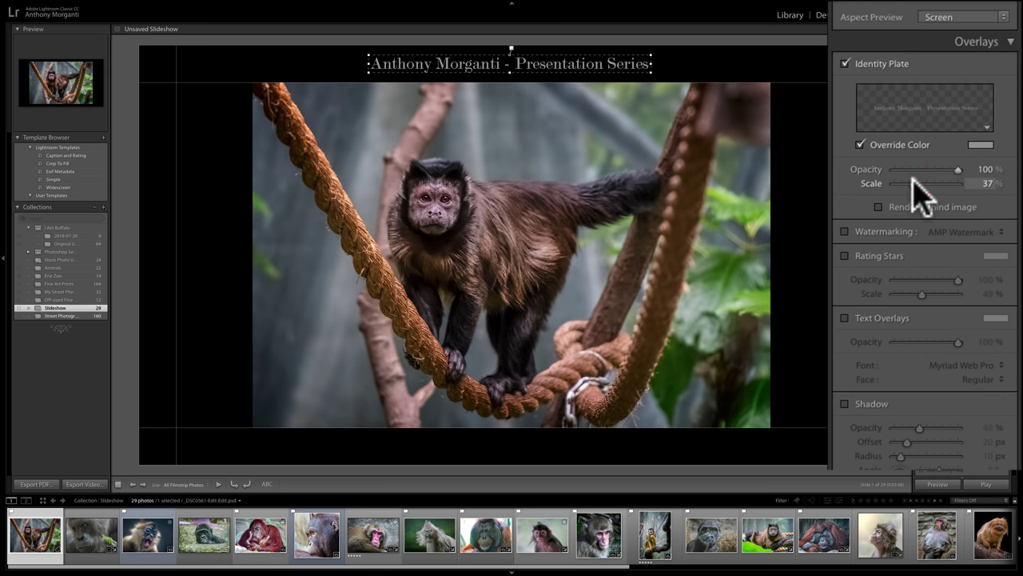
pyautogui.click(845, 63)
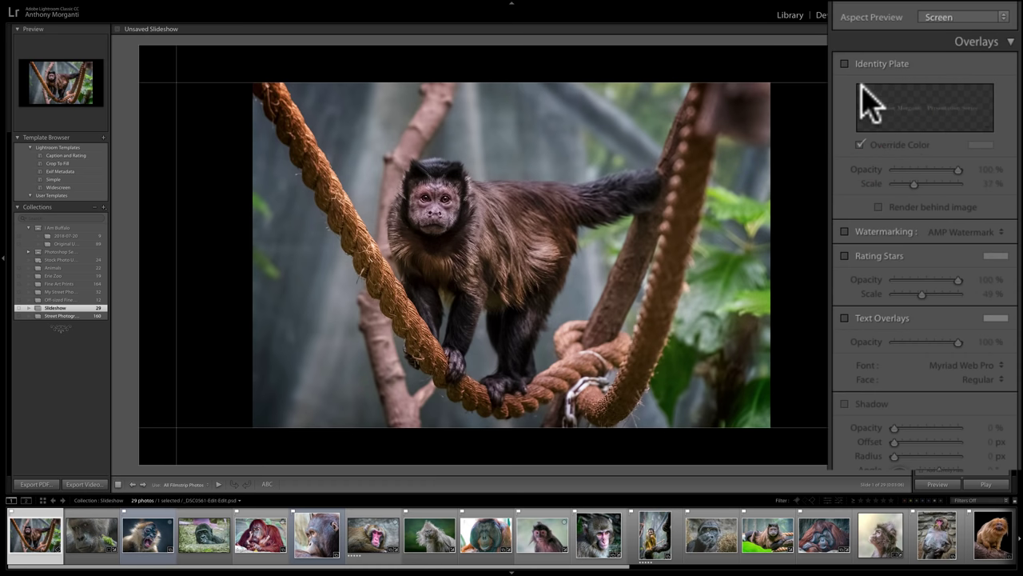
# - Try the AMP Watermark on the slides and turn watermarking off again
pyautogui.scroll(-1, 869, 85)
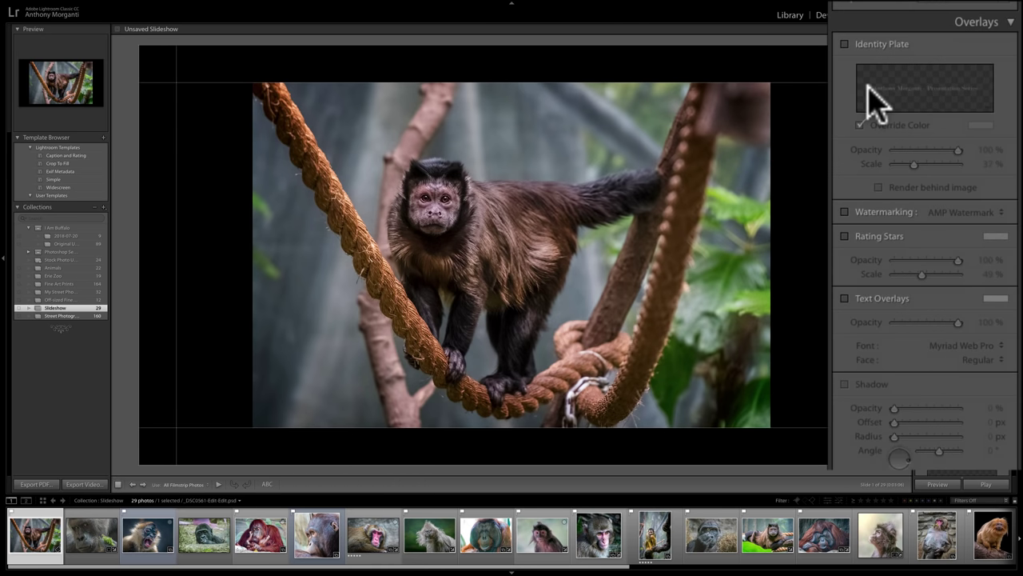
pyautogui.click(844, 212)
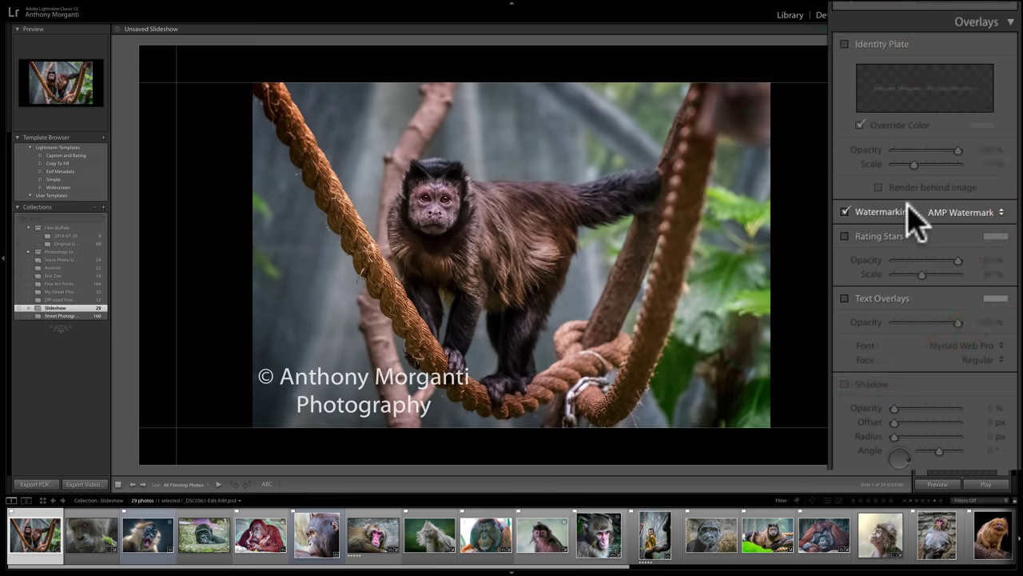
pyautogui.click(962, 227)
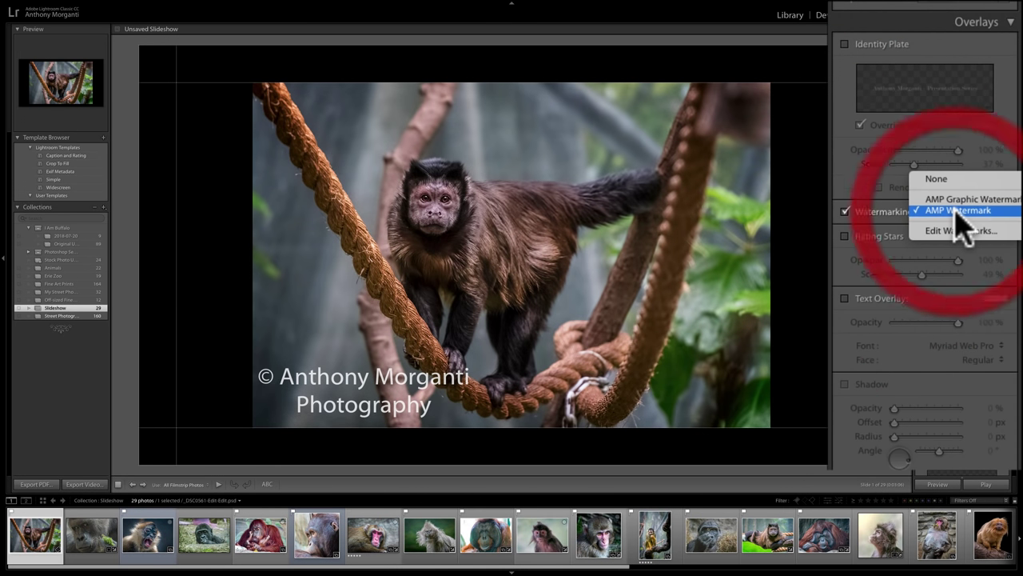
pyautogui.click(957, 211)
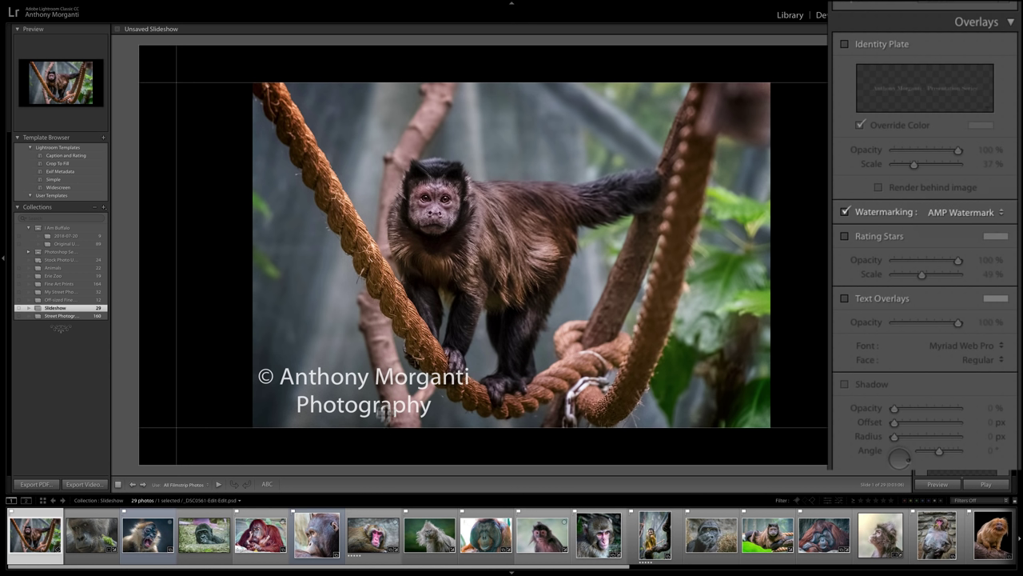
pyautogui.click(846, 211)
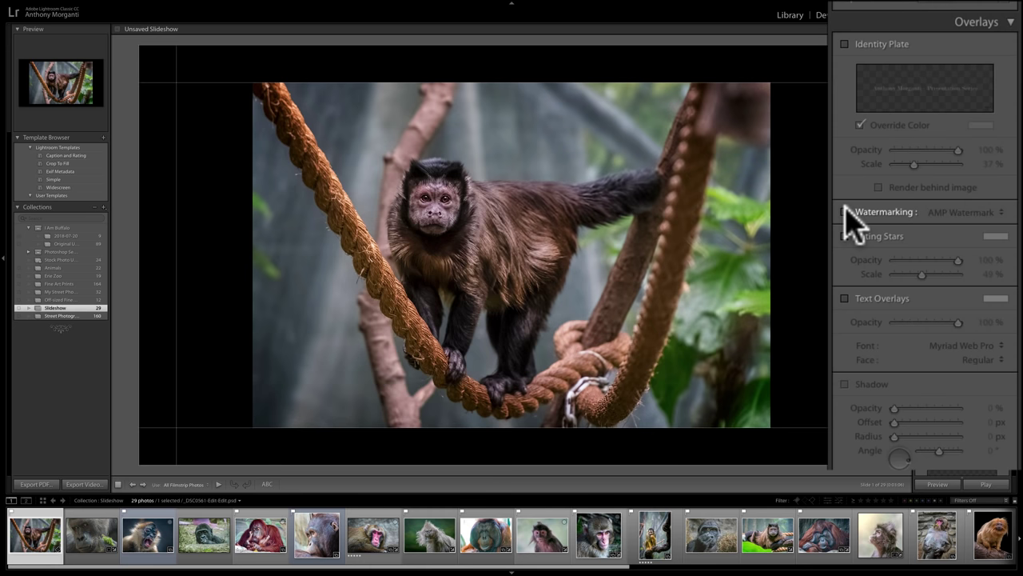
# - Select the five-star pink-faced macaque photo and turn on the rating stars overlay at 78% scale
pyautogui.click(355, 534)
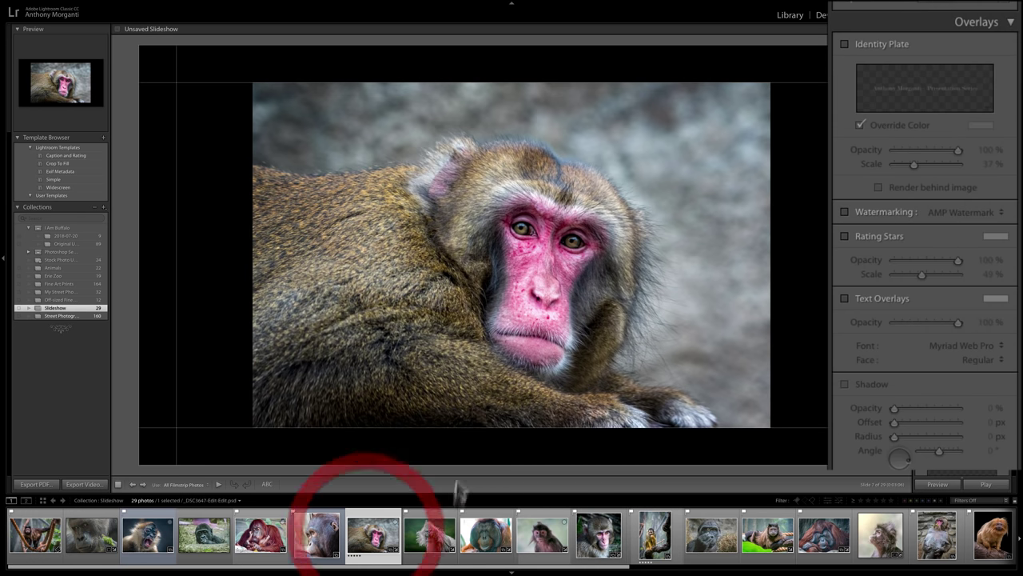
pyautogui.click(845, 236)
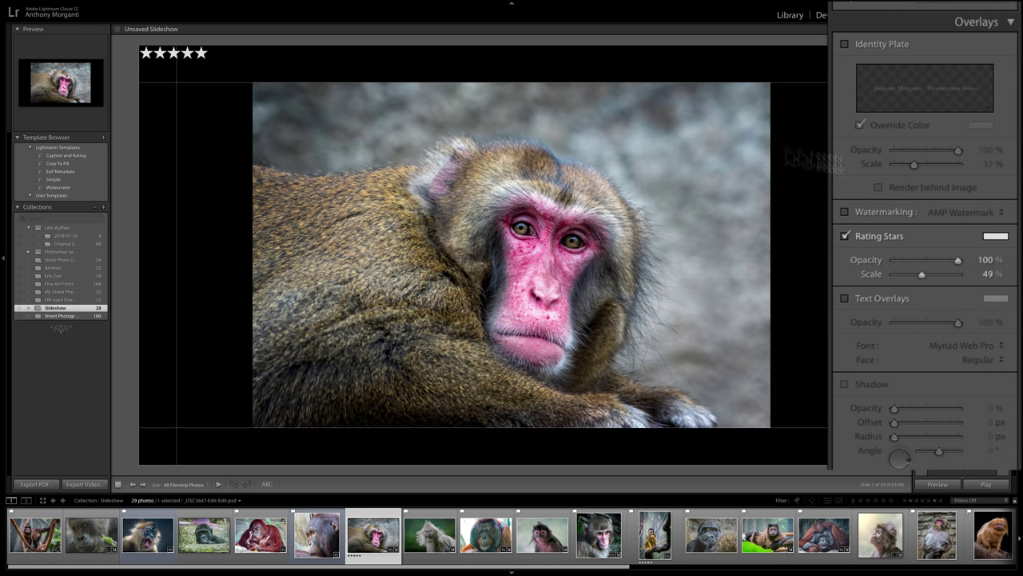
pyautogui.click(958, 261)
pyautogui.moveTo(959, 260); pyautogui.dragTo(938, 275)
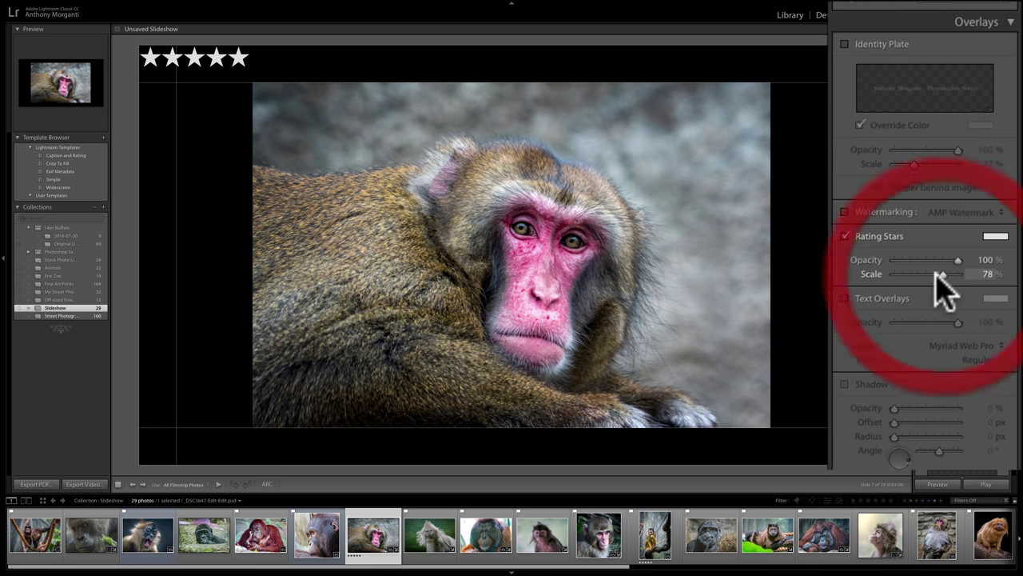
# - Try pink and yellow-green for the rating stars, settle on light gray, and turn the rating stars overlay off
pyautogui.click(995, 236)
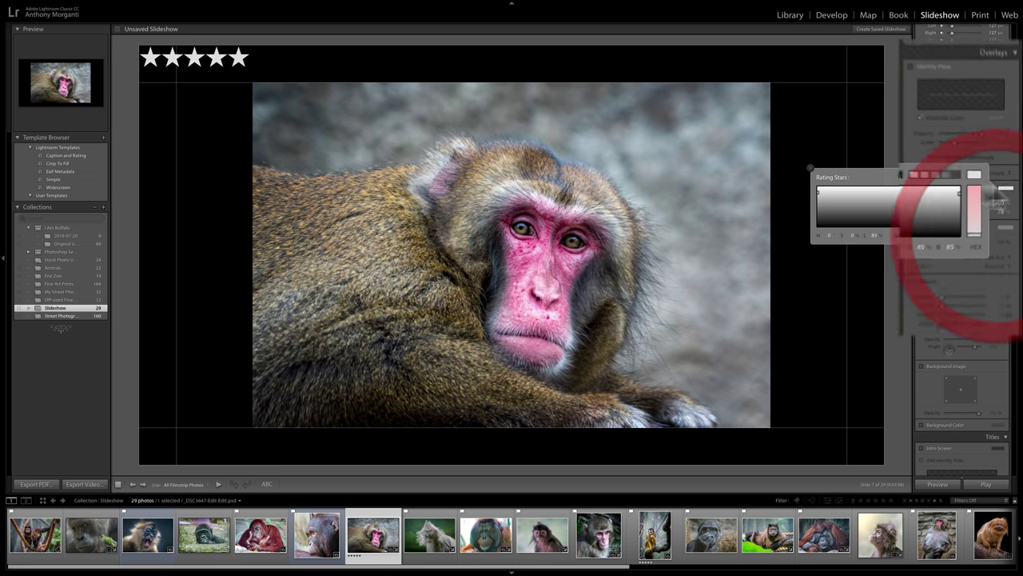
pyautogui.click(978, 199)
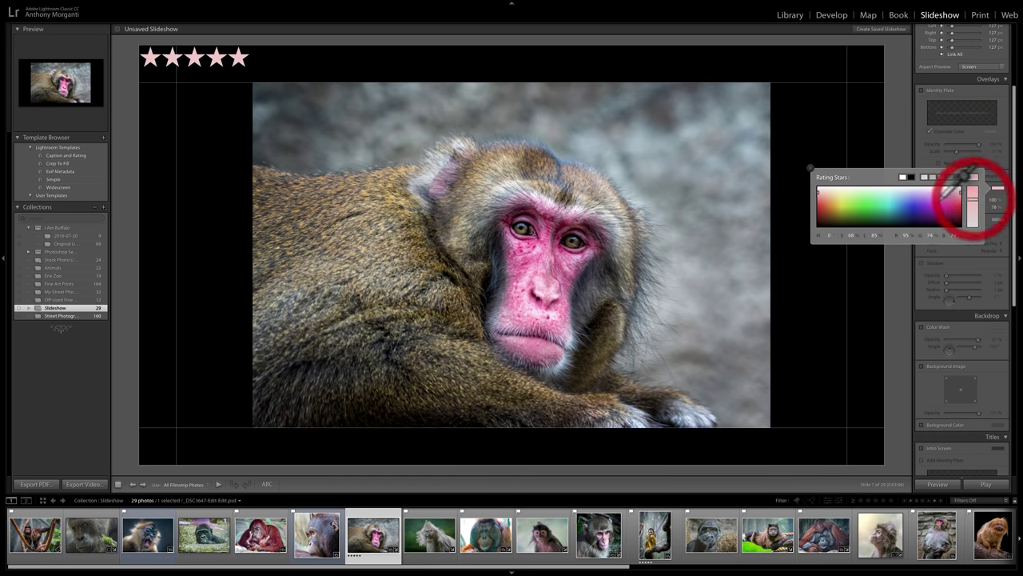
pyautogui.click(843, 205)
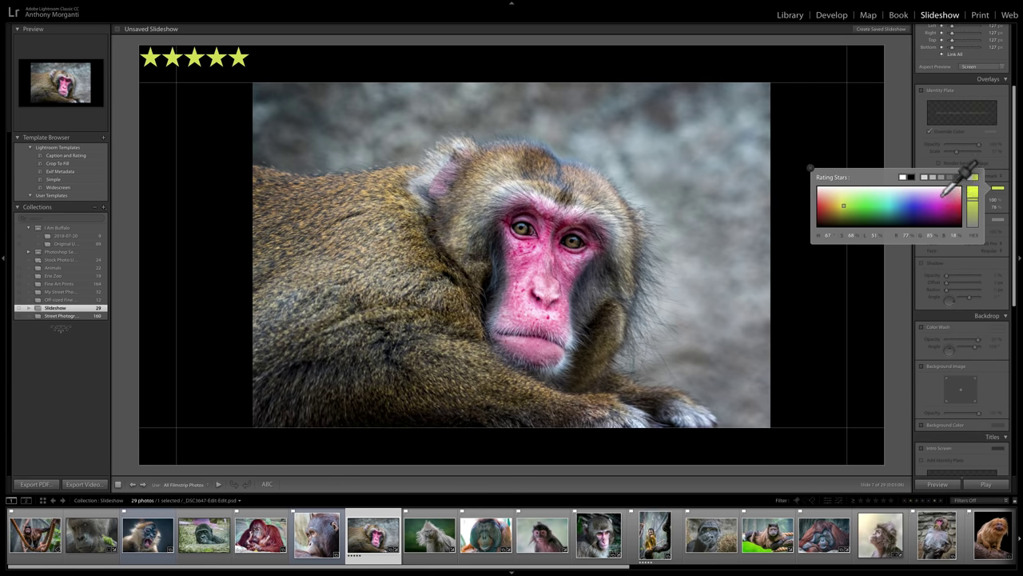
pyautogui.click(934, 175)
pyautogui.click(809, 167)
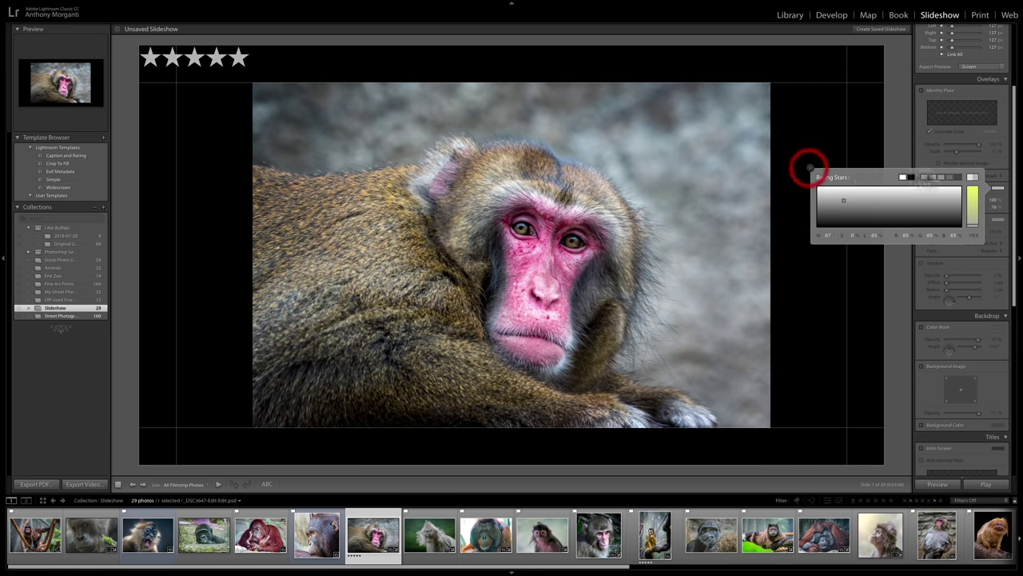
pyautogui.click(921, 188)
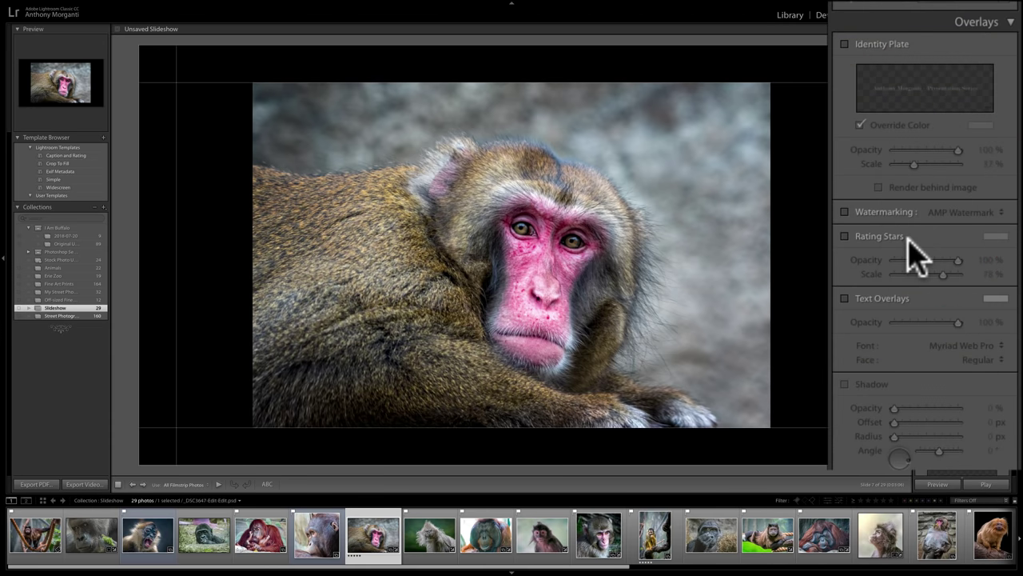
# - Turn on text overlays for the slides, and hide and redisplay the toolbar below the slide
pyautogui.click(845, 298)
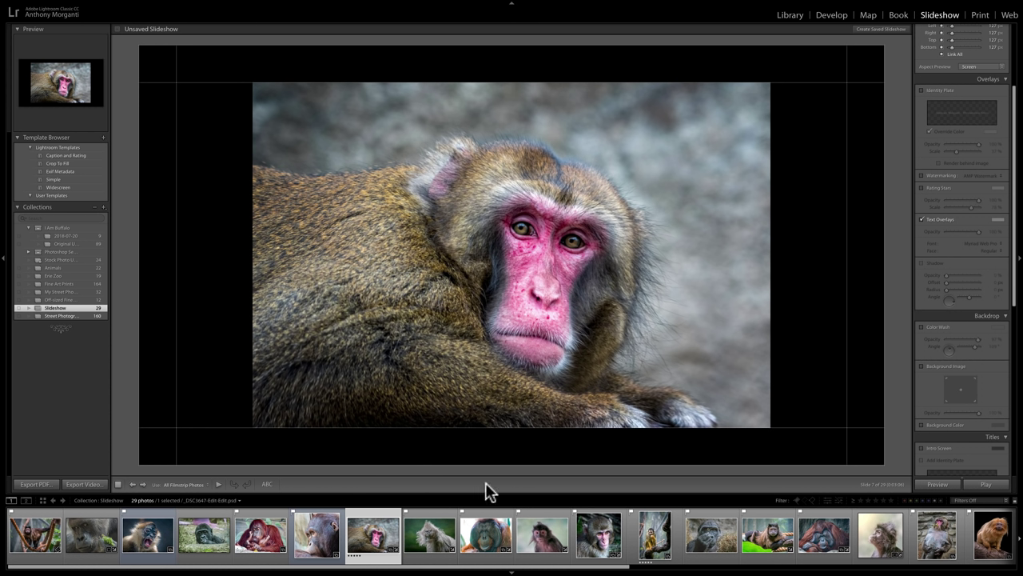
pyautogui.press('t')
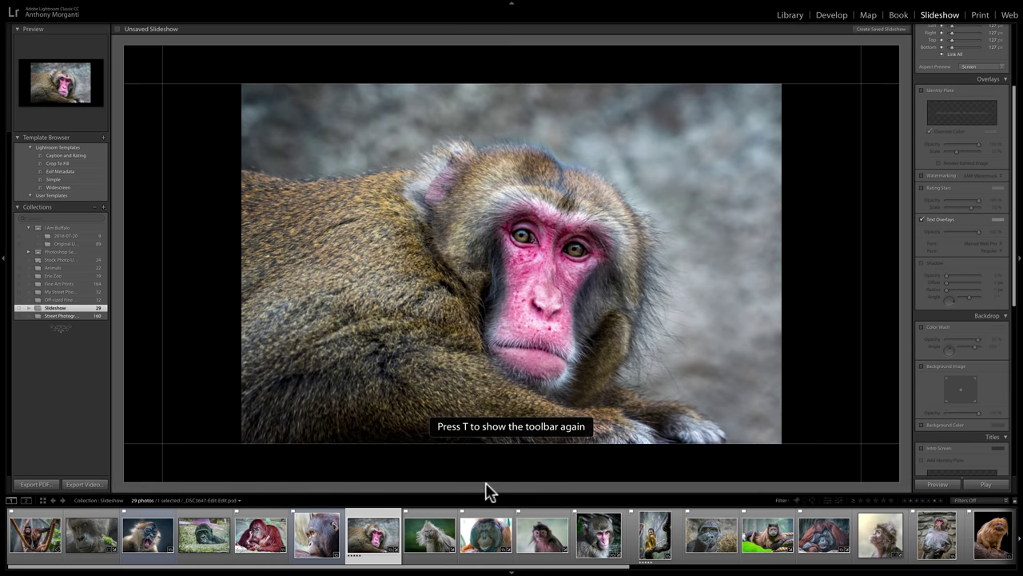
pyautogui.press('t')
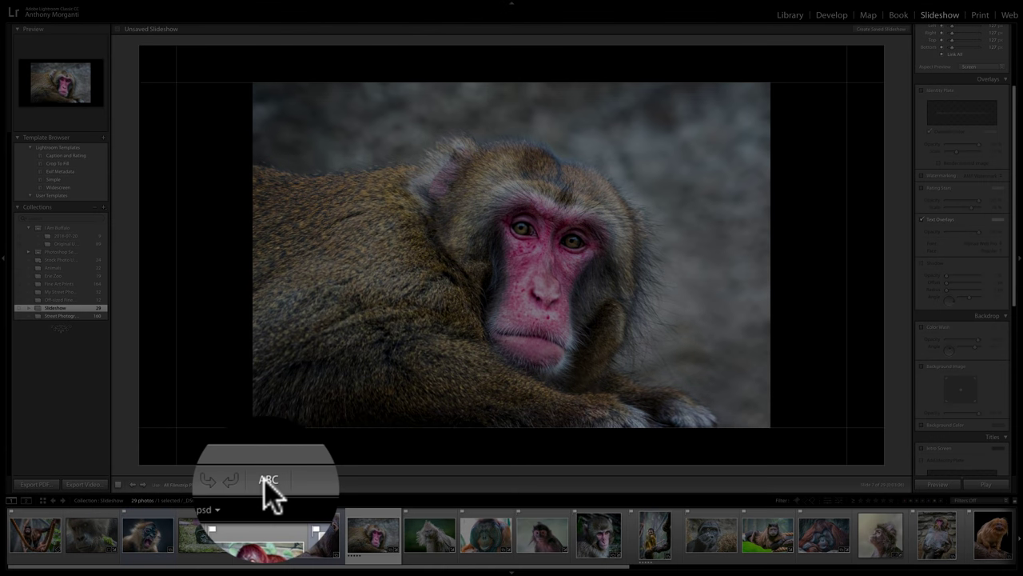
# - Add a text overlay showing the photo's Title metadata and place it, reduced in size, centred below the photo
pyautogui.click(265, 483)
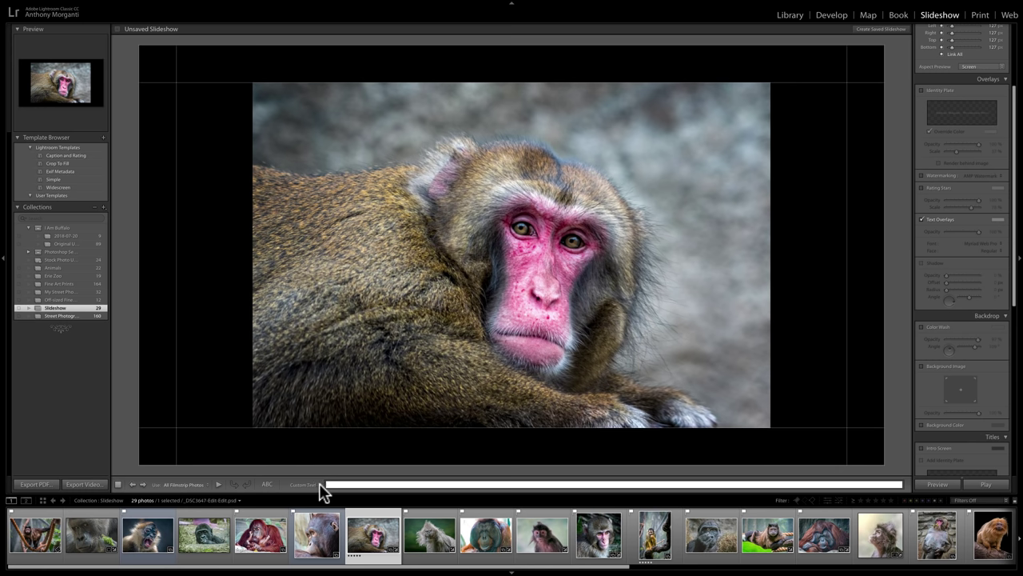
pyautogui.click(321, 484)
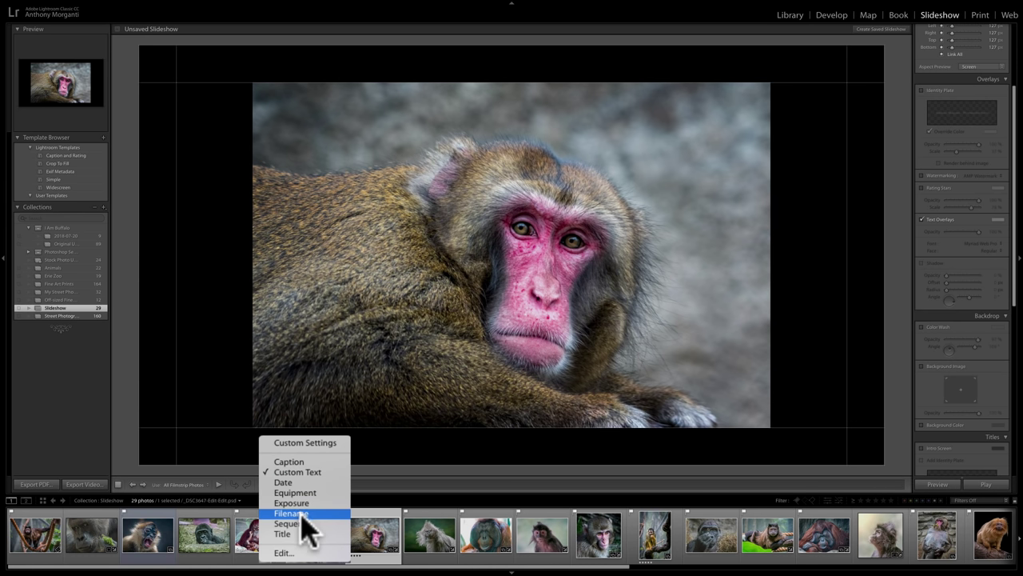
pyautogui.click(285, 534)
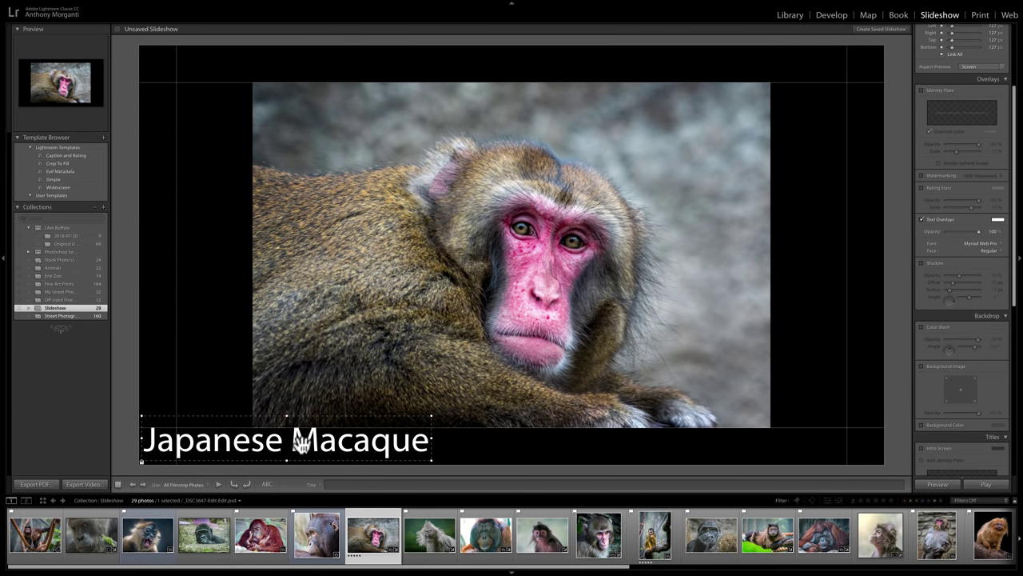
pyautogui.moveTo(302, 439); pyautogui.dragTo(520, 444)
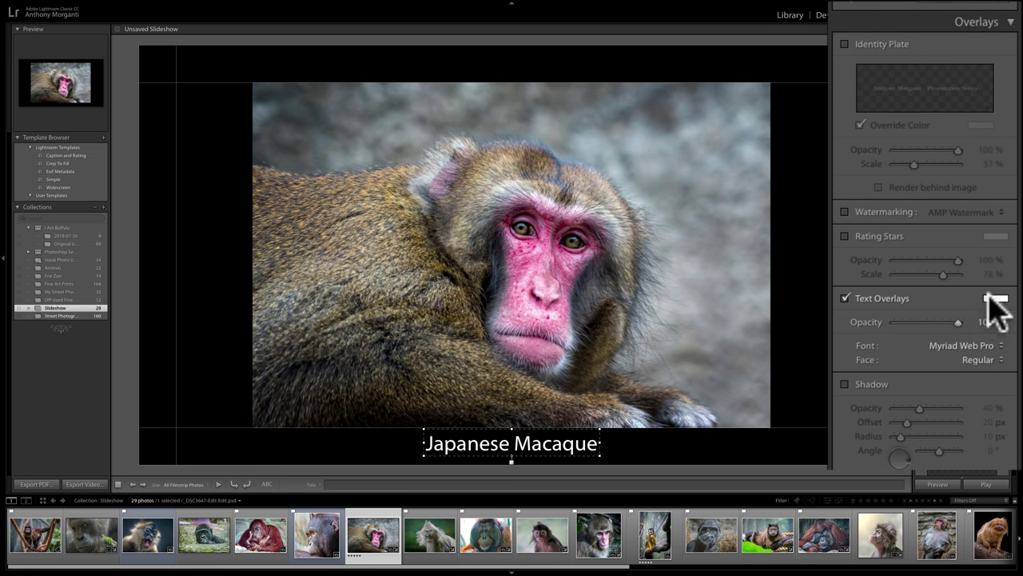
# - Try gray and red for the title overlay's text and set its color back to white
pyautogui.click(1003, 224)
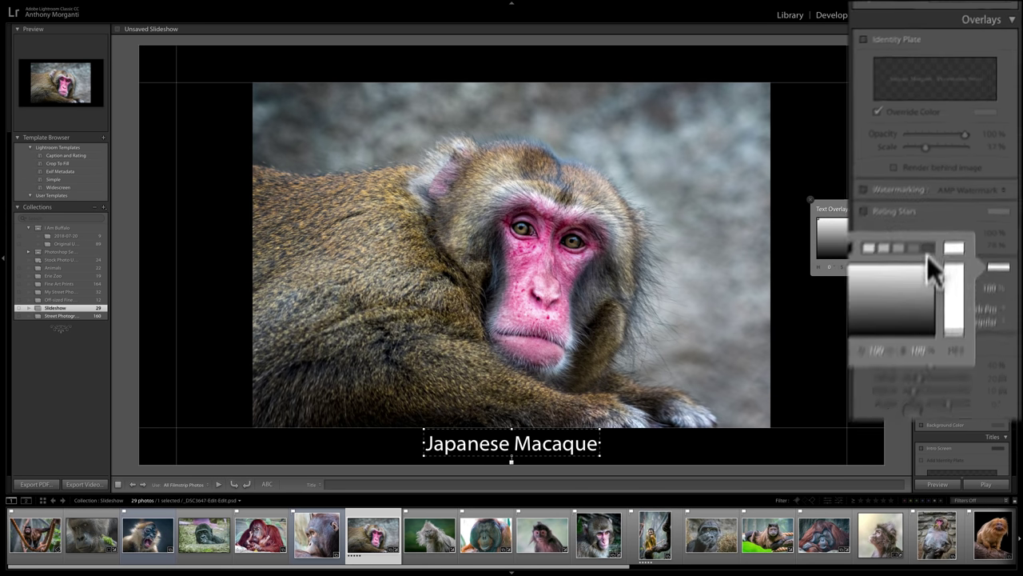
pyautogui.click(939, 208)
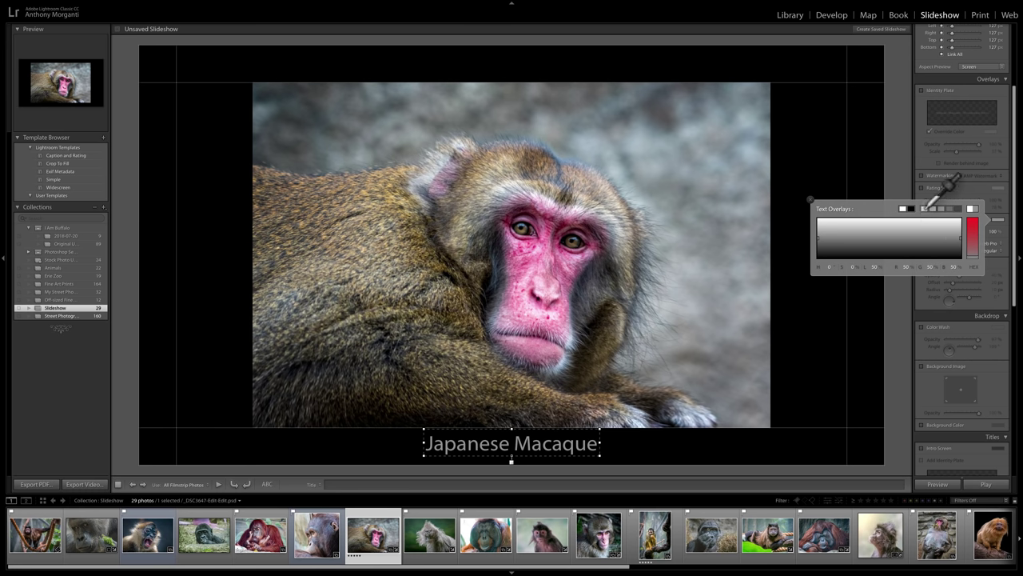
pyautogui.click(972, 224)
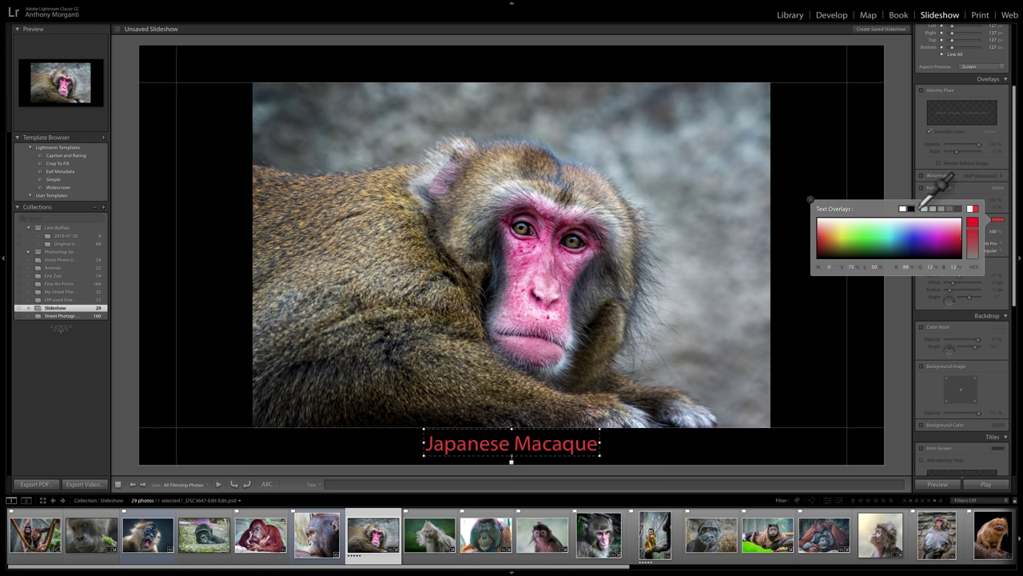
pyautogui.click(903, 208)
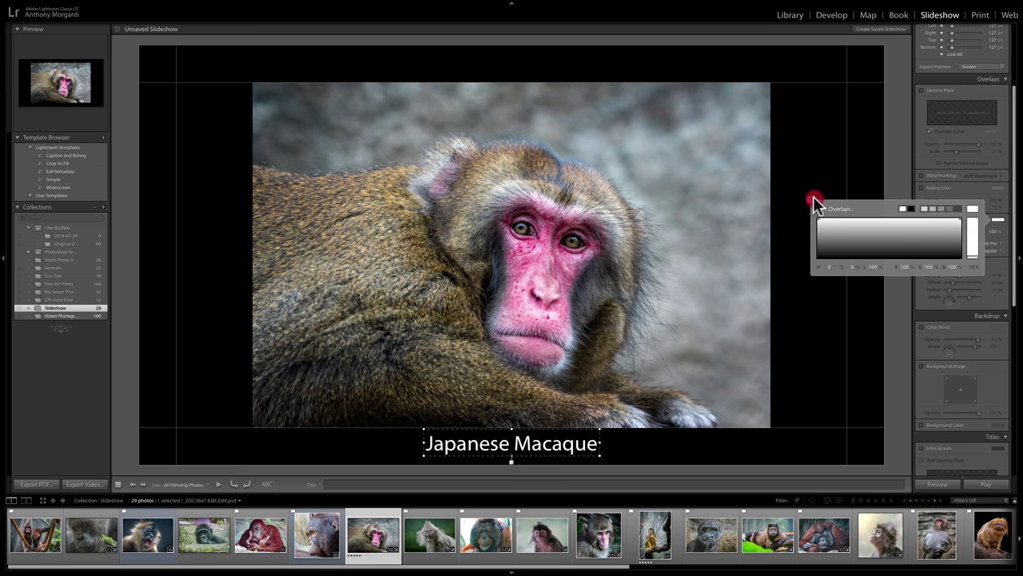
# - Check how the title overlay looks on several photos, from the Silvery Lutung to the Western Lowland Gorilla and Tufted Capuchin
pyautogui.click(814, 203)
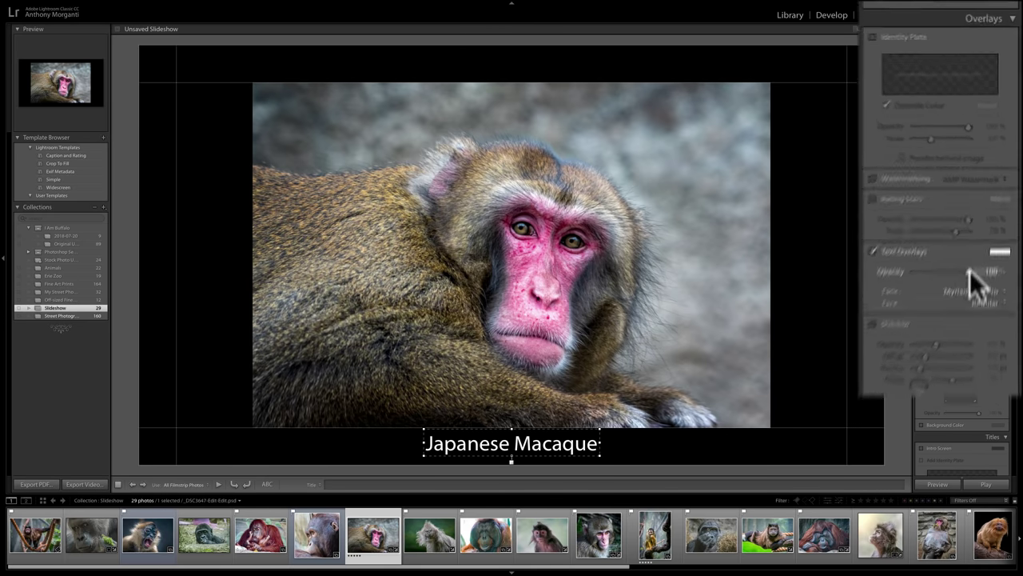
pyautogui.moveTo(956, 319)
pyautogui.mouseDown()
pyautogui.moveTo(925, 322)
pyautogui.moveTo(967, 320)
pyautogui.moveTo(961, 313)
pyautogui.mouseUp()
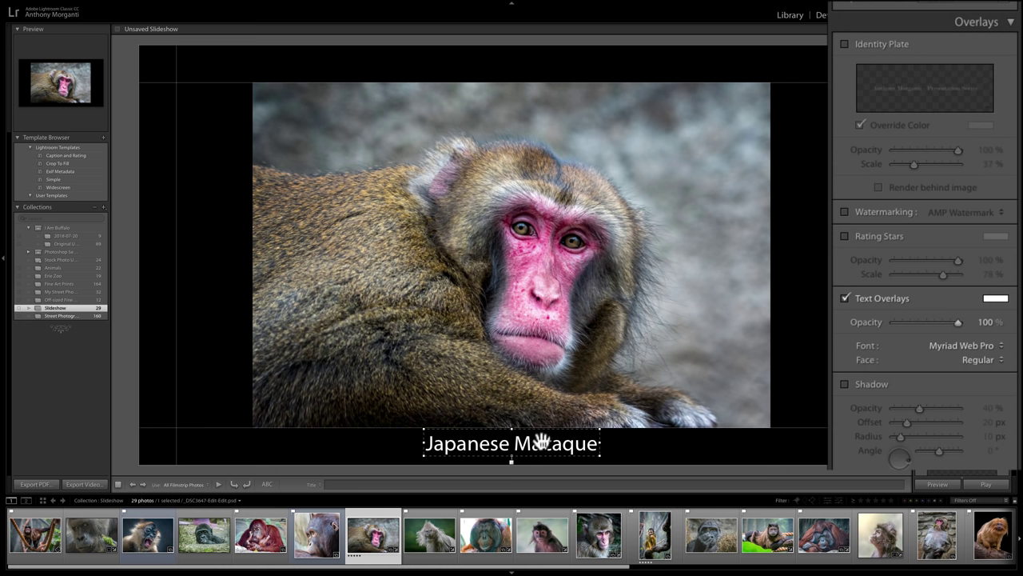
pyautogui.click(431, 551)
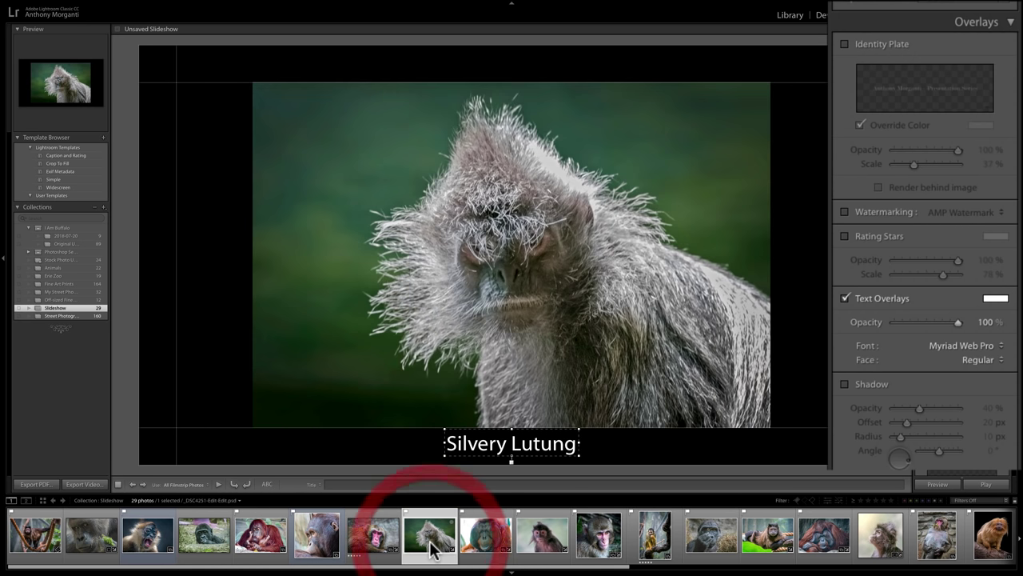
pyautogui.click(476, 544)
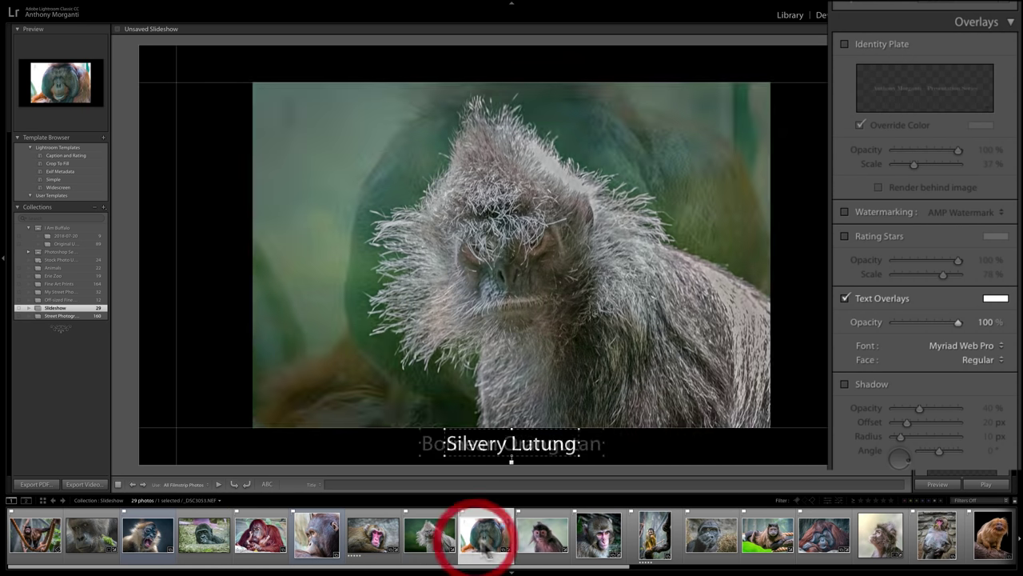
pyautogui.click(540, 537)
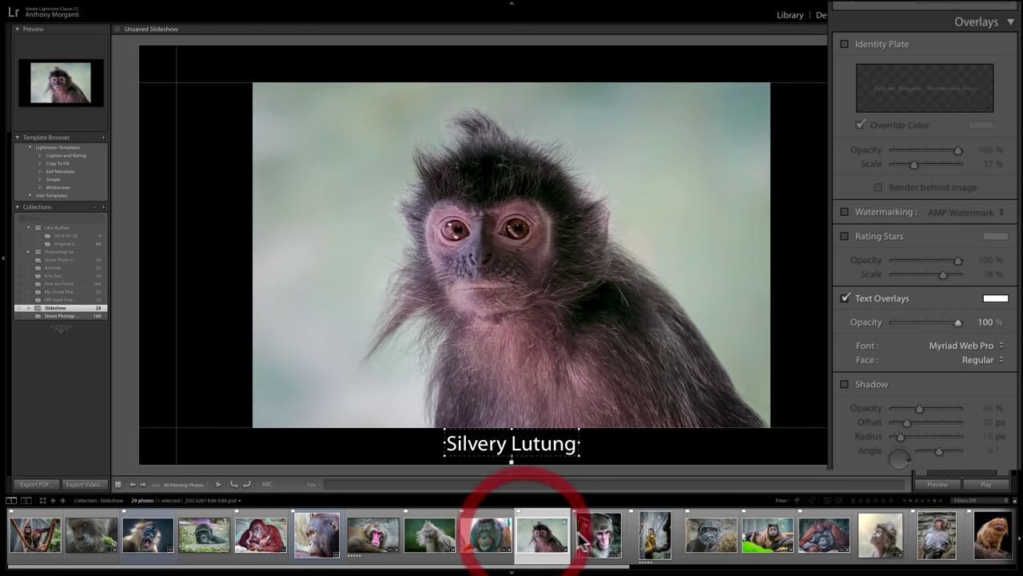
pyautogui.click(595, 537)
pyautogui.click(654, 537)
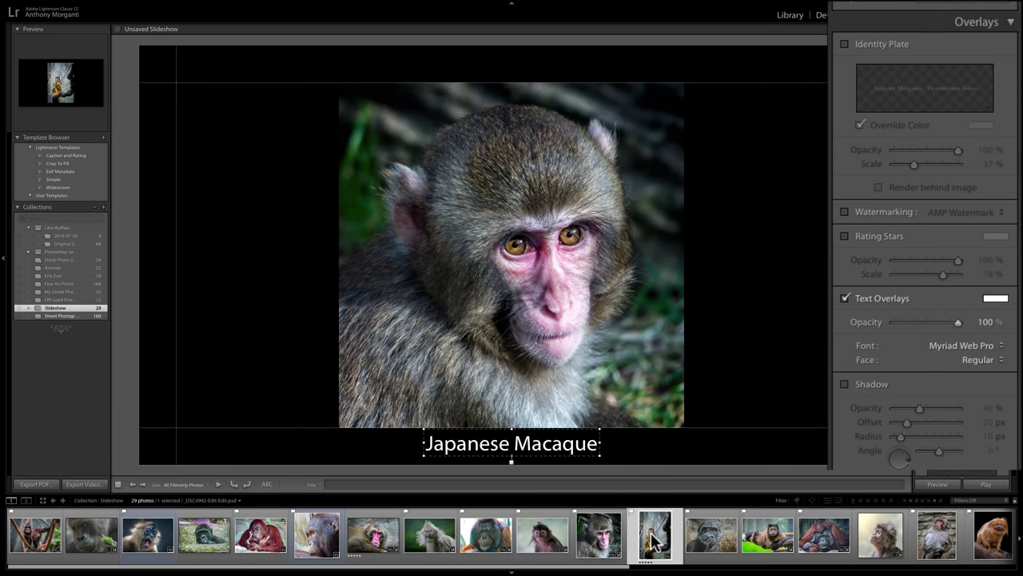
pyautogui.click(711, 542)
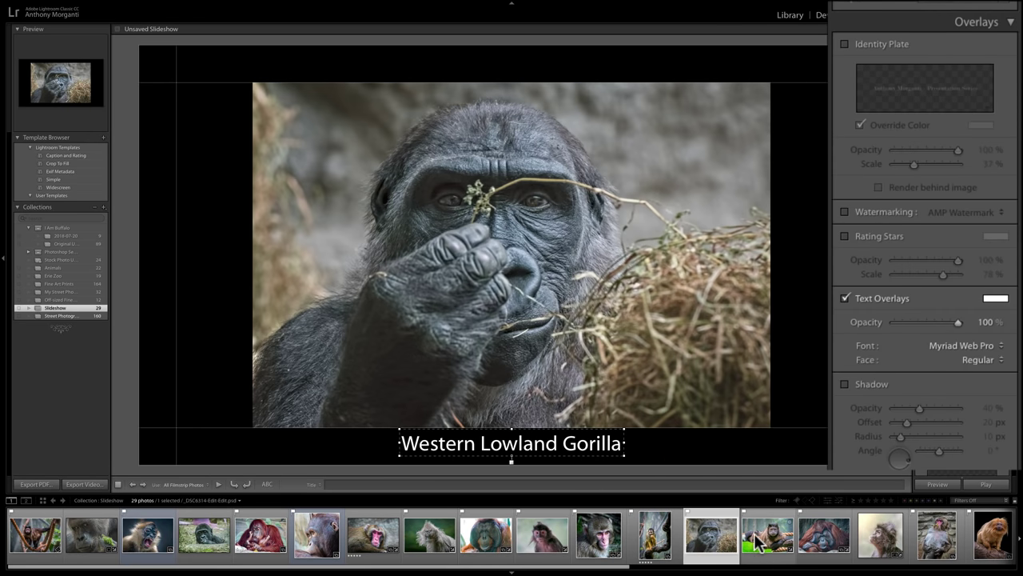
pyautogui.click(756, 542)
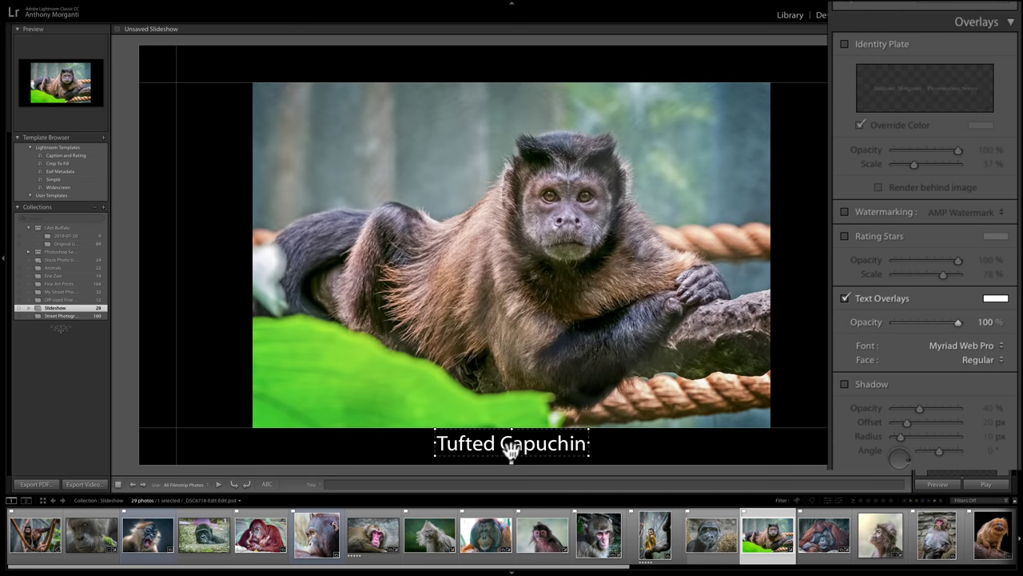
# - Deselect and reselect the title overlay below the capuchin photo, and try the text shadow option
pyautogui.click(527, 355)
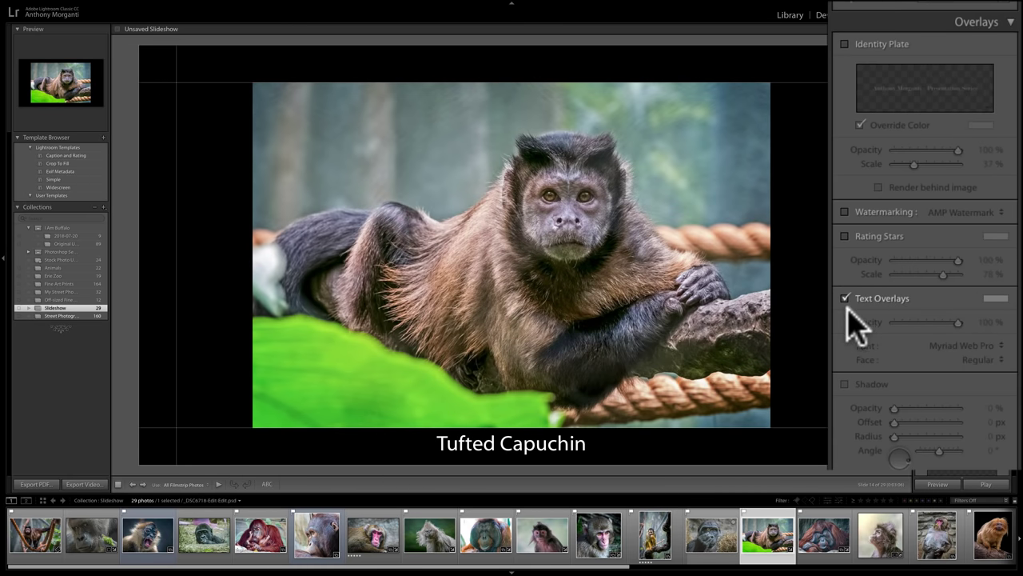
pyautogui.click(497, 446)
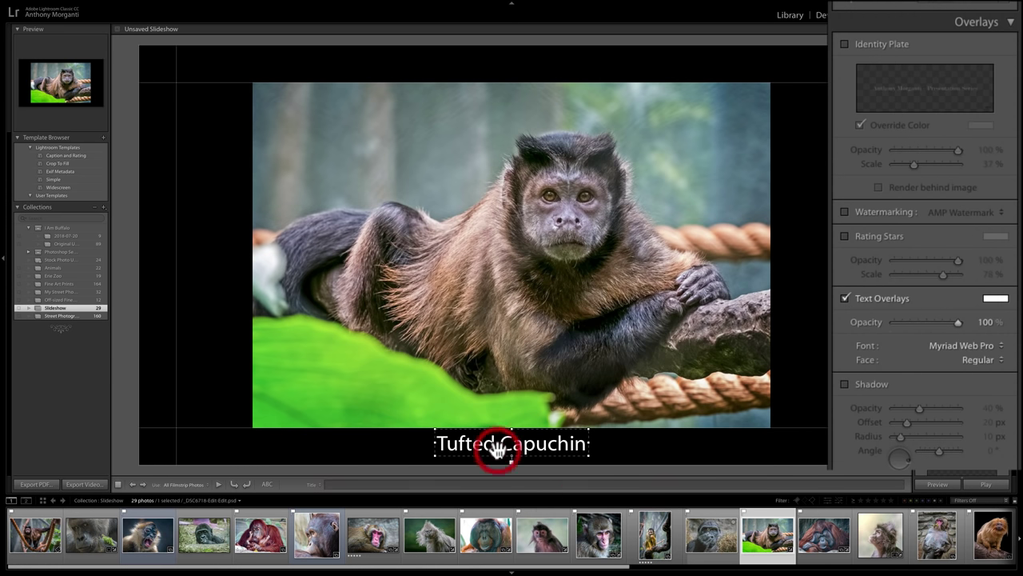
pyautogui.click(846, 385)
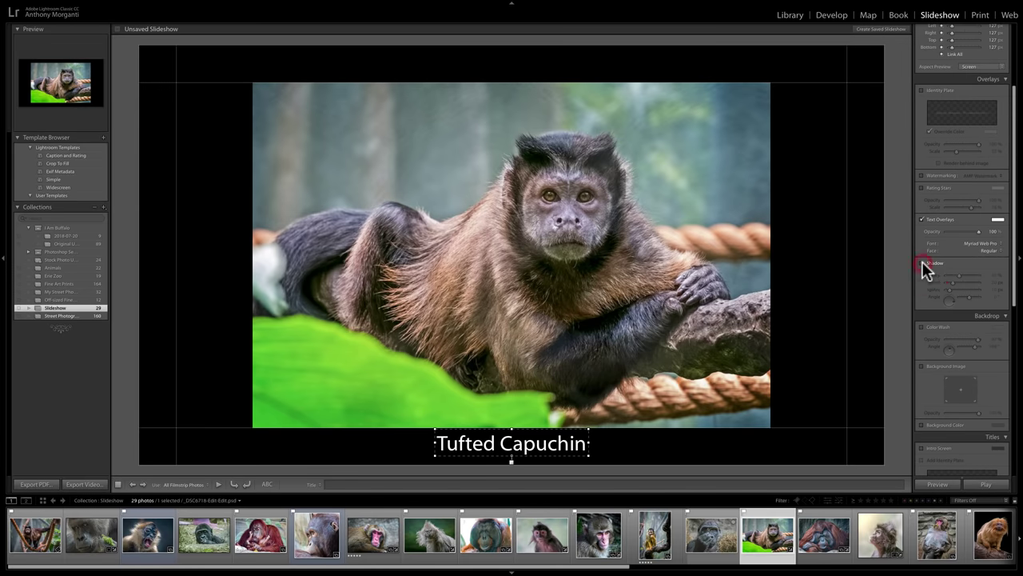
# - Turn on the backdrop's color wash in light gray and set its angle to 110°
pyautogui.scroll(5, 924, 266)
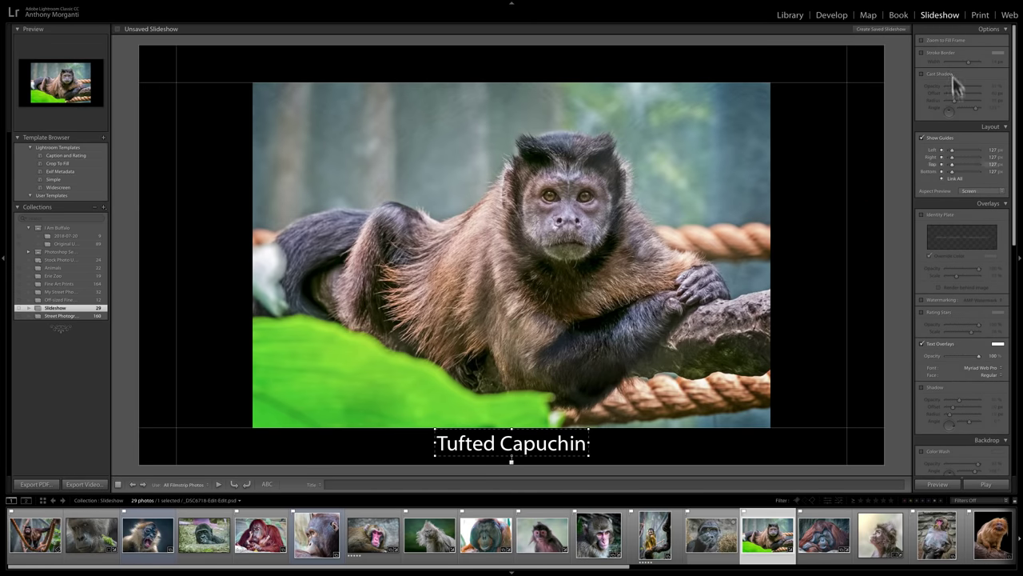
pyautogui.scroll(-5, 930, 370)
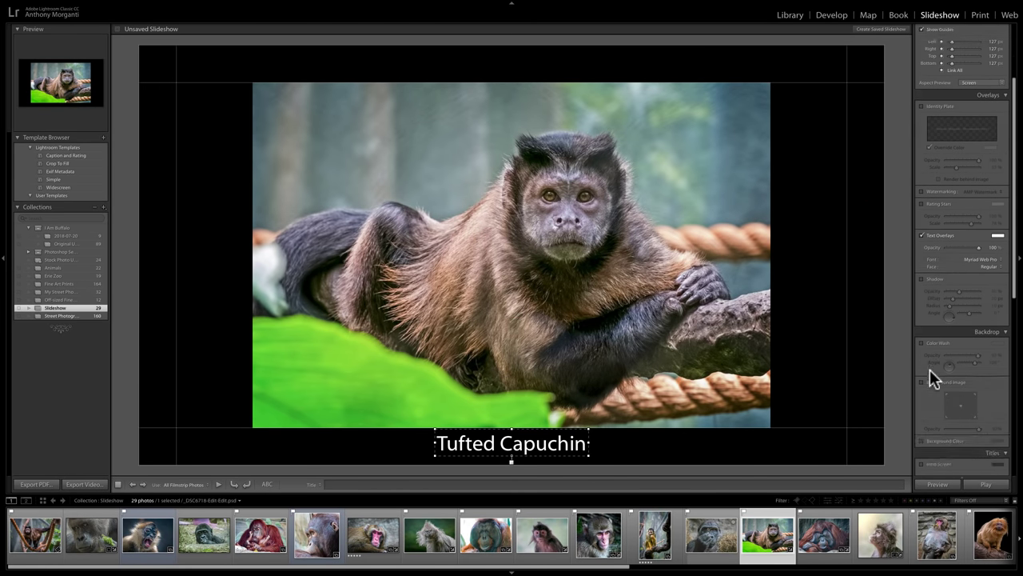
pyautogui.scroll(-1, 977, 317)
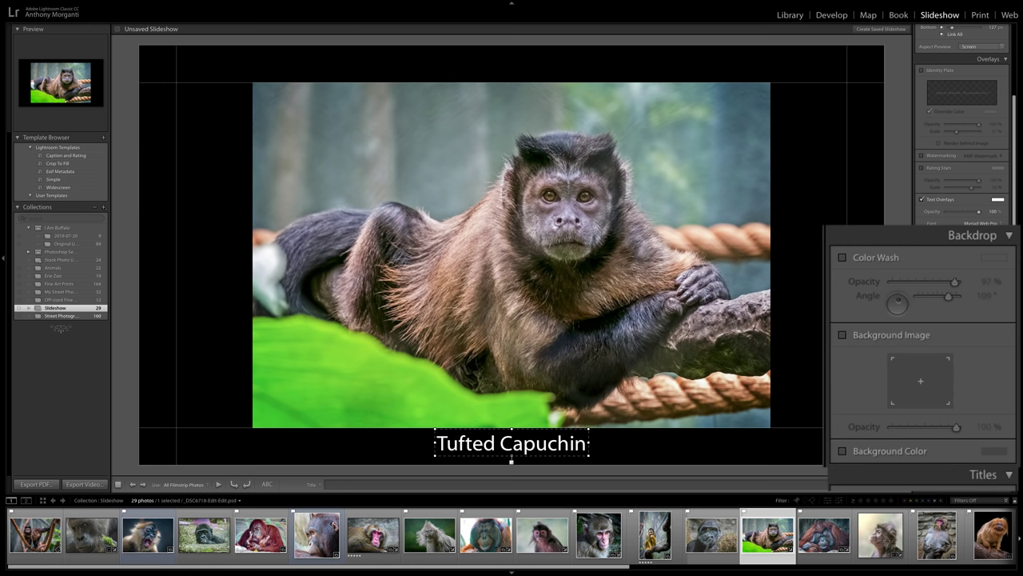
pyautogui.click(843, 258)
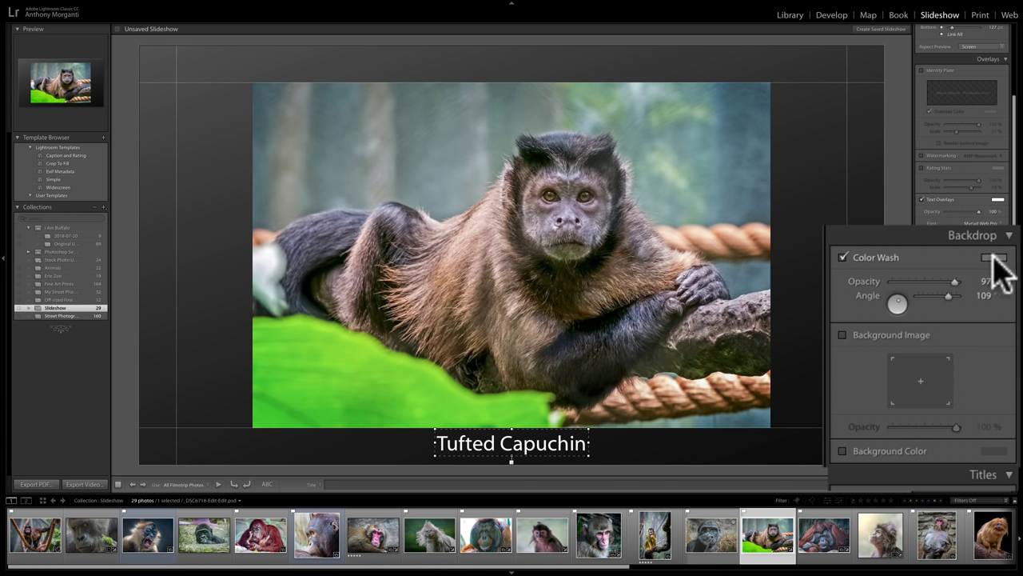
pyautogui.click(999, 307)
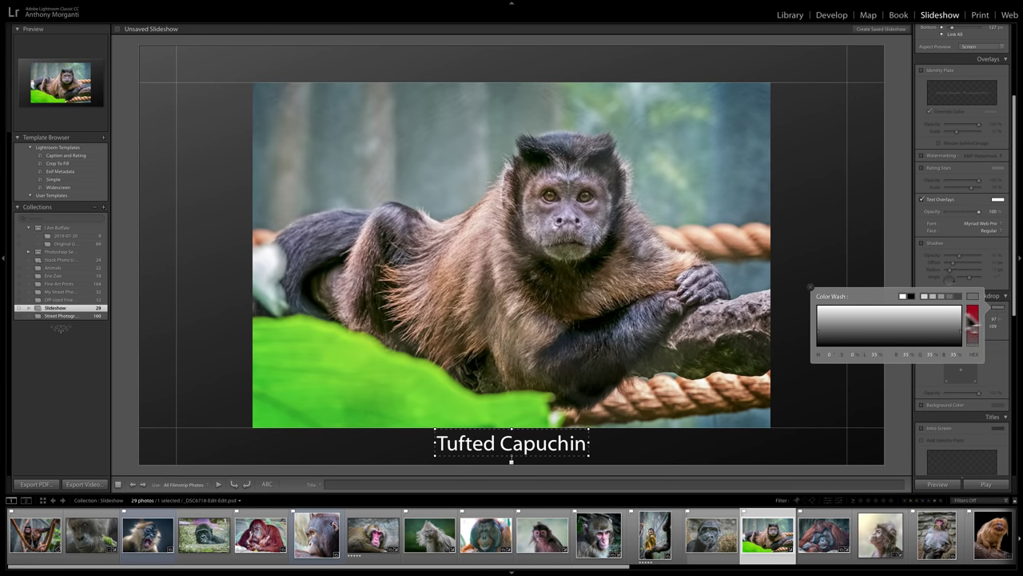
pyautogui.click(931, 296)
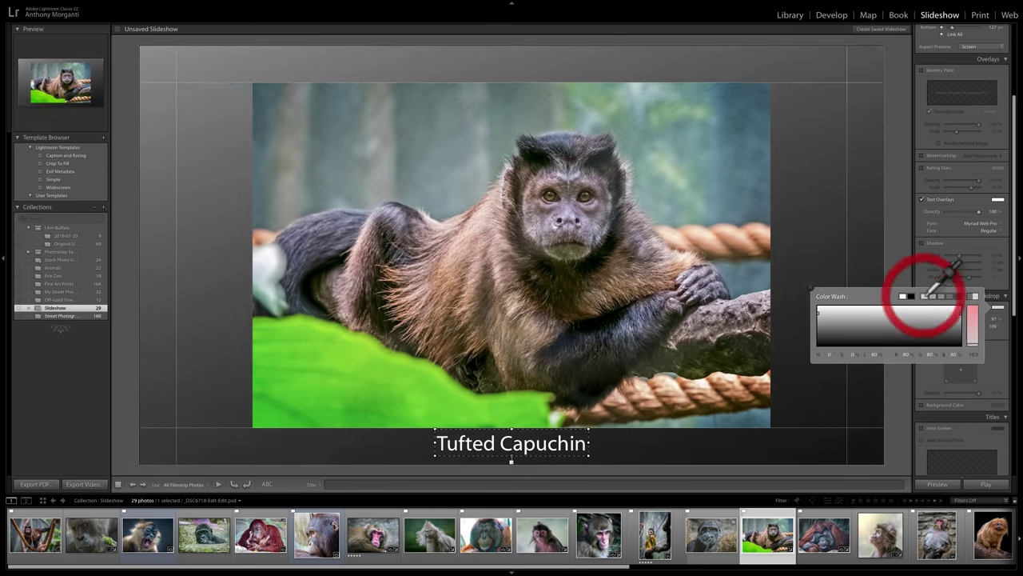
pyautogui.click(810, 291)
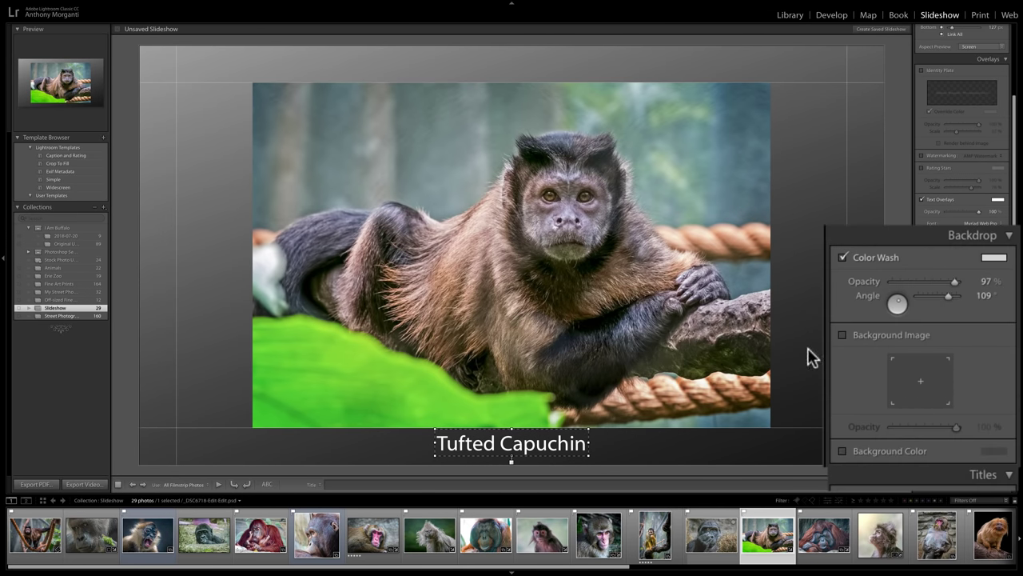
pyautogui.moveTo(895, 303)
pyautogui.mouseDown()
pyautogui.moveTo(881, 302)
pyautogui.moveTo(904, 306)
pyautogui.moveTo(898, 314)
pyautogui.moveTo(895, 294)
pyautogui.mouseUp()
pyautogui.click(896, 293)
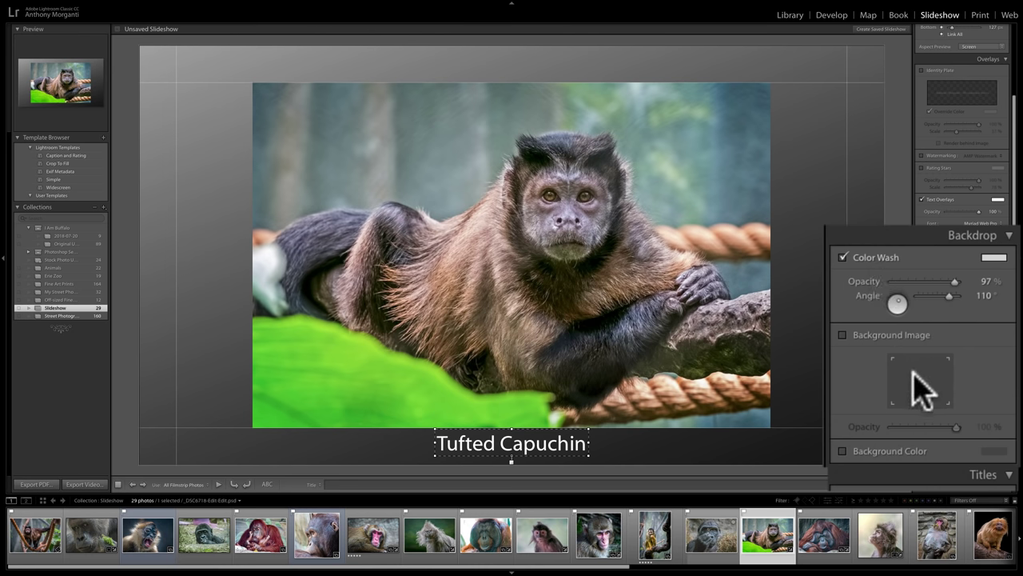
# - Turn the backdrop's background image option on and off again
pyautogui.click(842, 335)
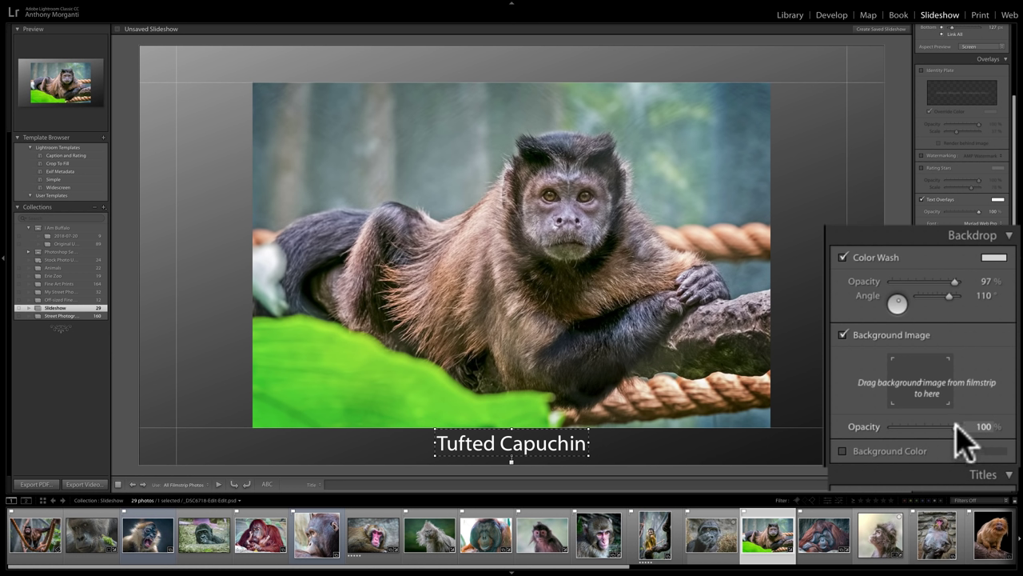
pyautogui.click(843, 335)
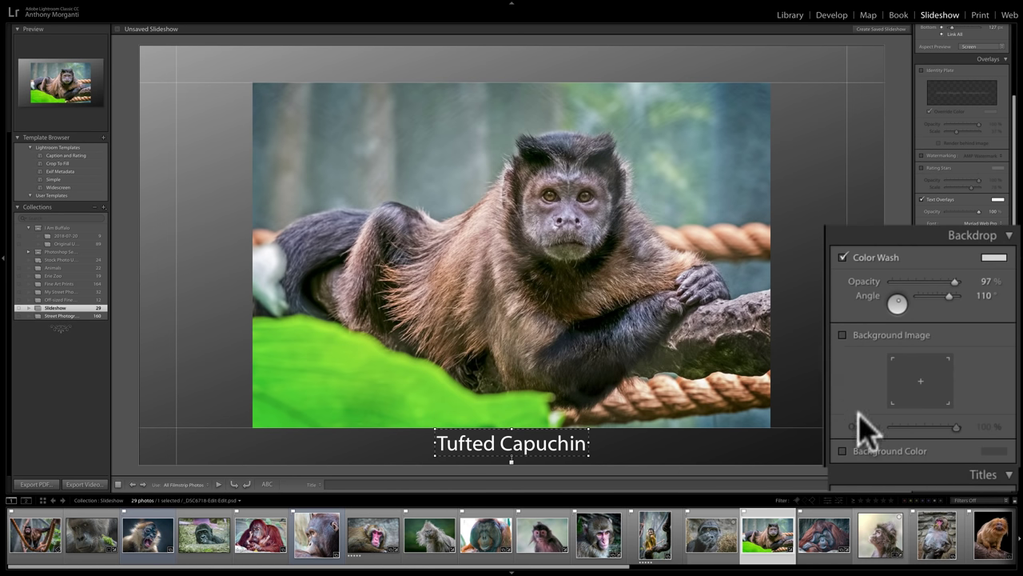
# - Try the backdrop's background color together with a text shadow of increased opacity, and turn both off again
pyautogui.click(922, 405)
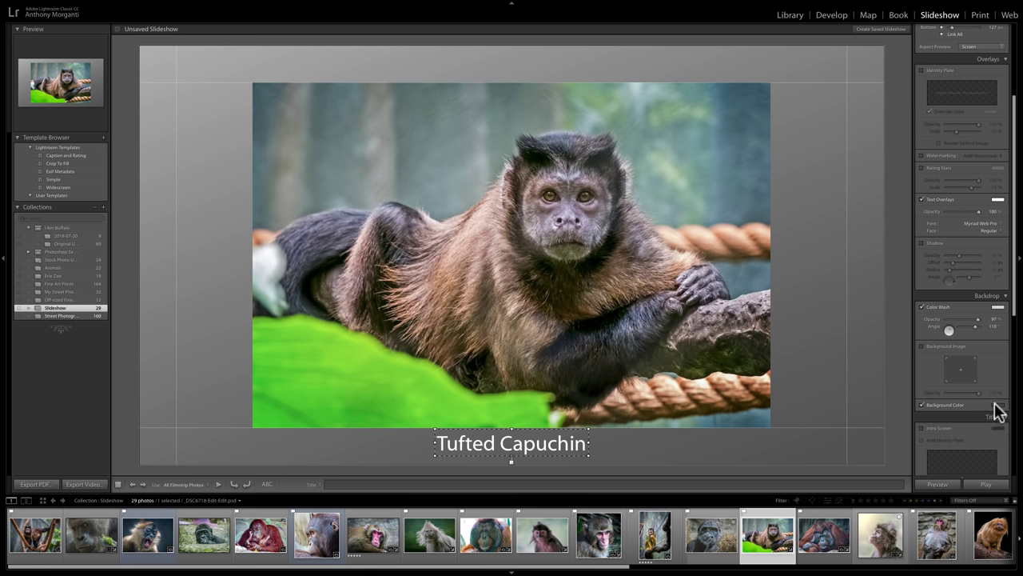
pyautogui.click(922, 243)
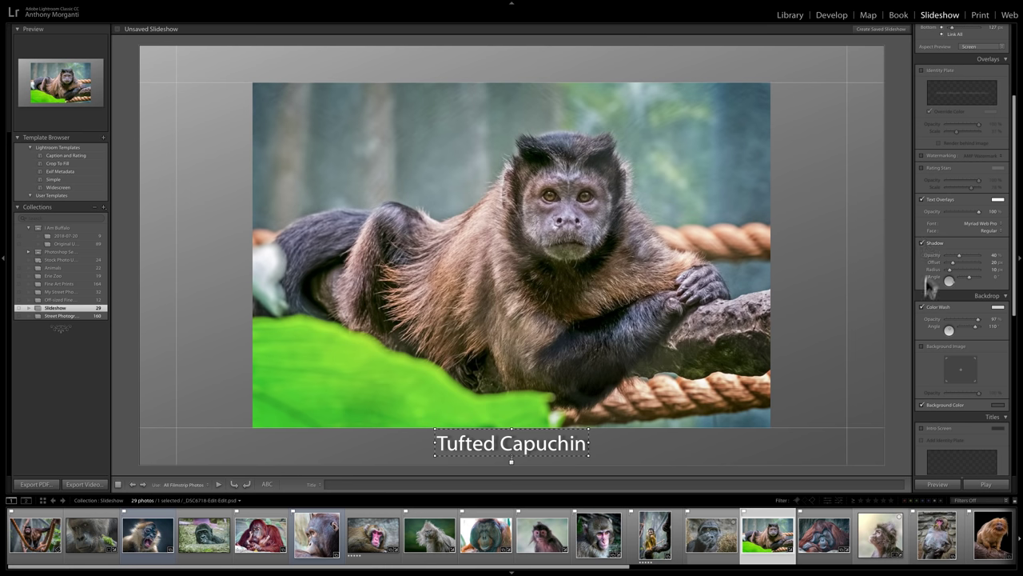
pyautogui.moveTo(959, 255); pyautogui.dragTo(975, 255)
pyautogui.click(923, 243)
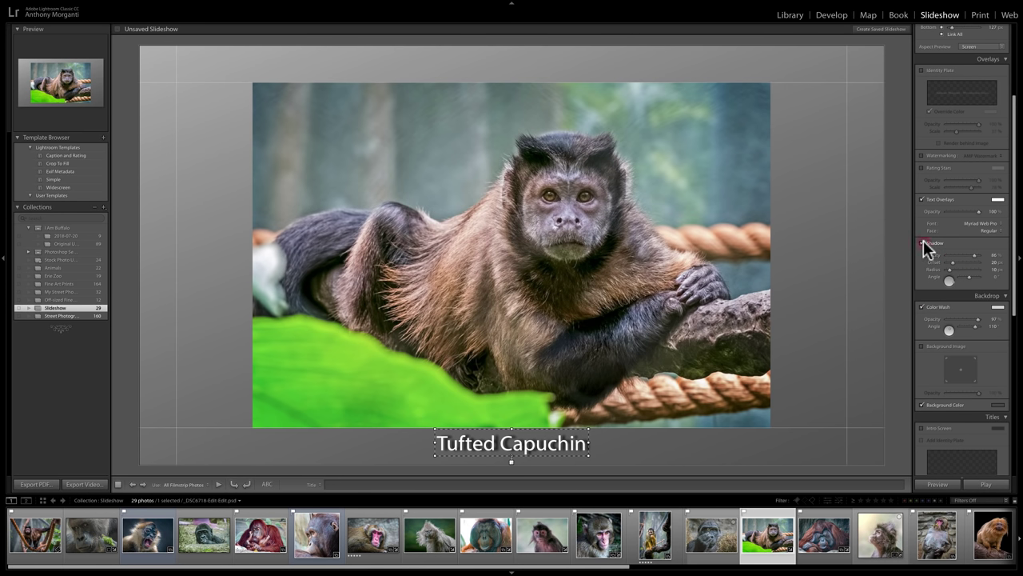
pyautogui.click(921, 405)
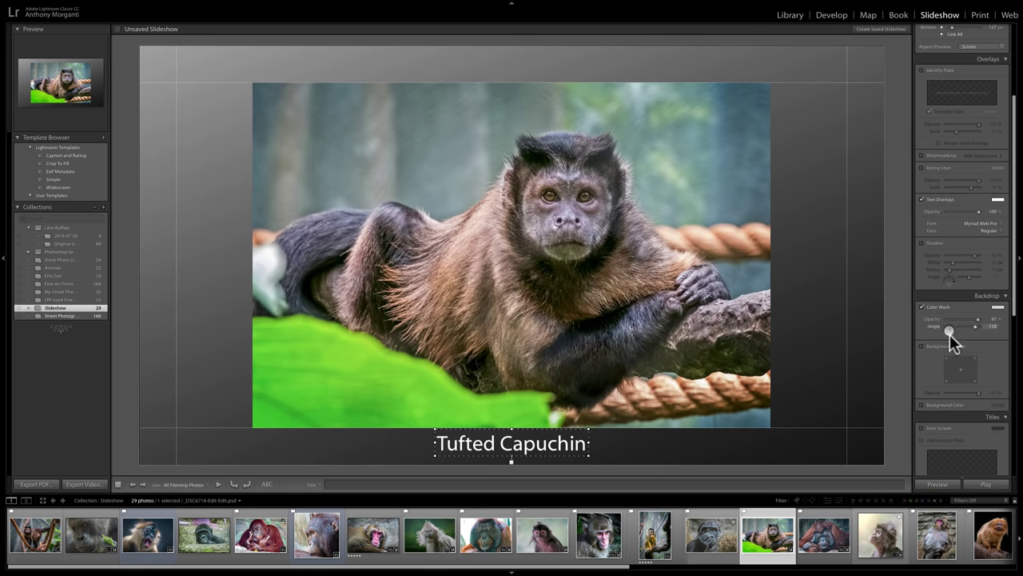
# - Select the first photo in the filmstrip and turn on the slideshow's intro screen
pyautogui.scroll(-3, 950, 335)
pyautogui.scroll(-2, 927, 334)
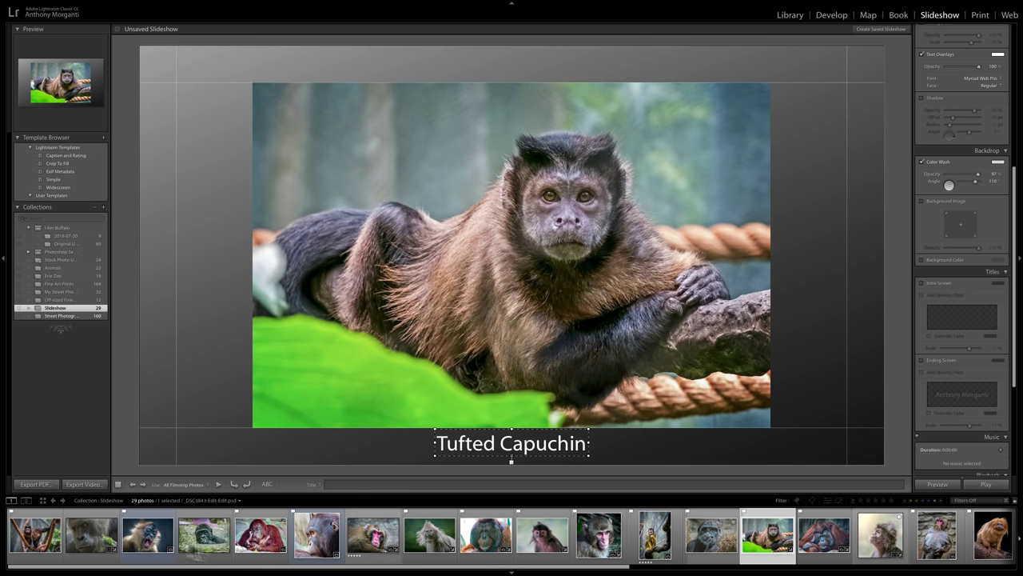
pyautogui.click(36, 535)
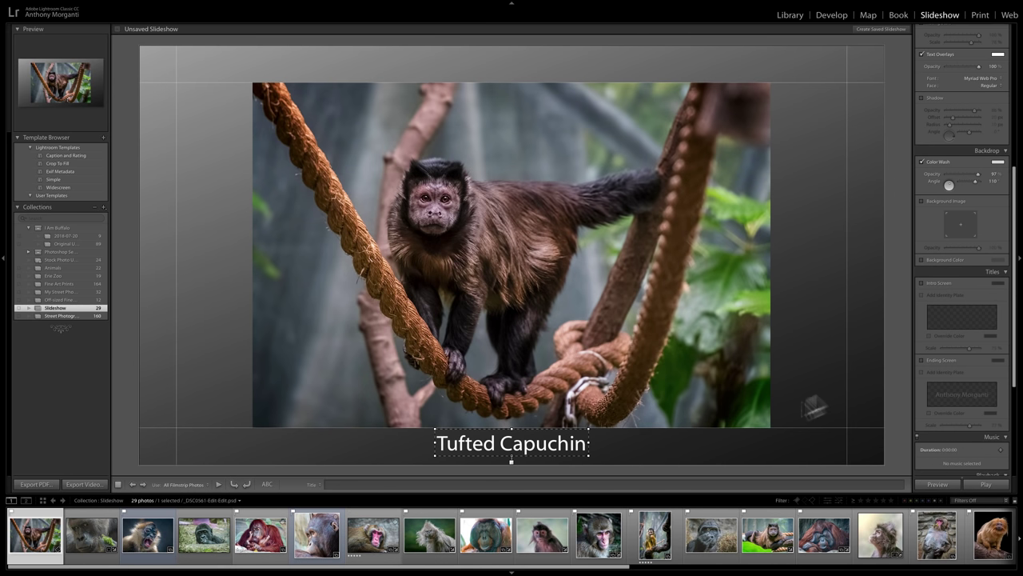
pyautogui.click(921, 284)
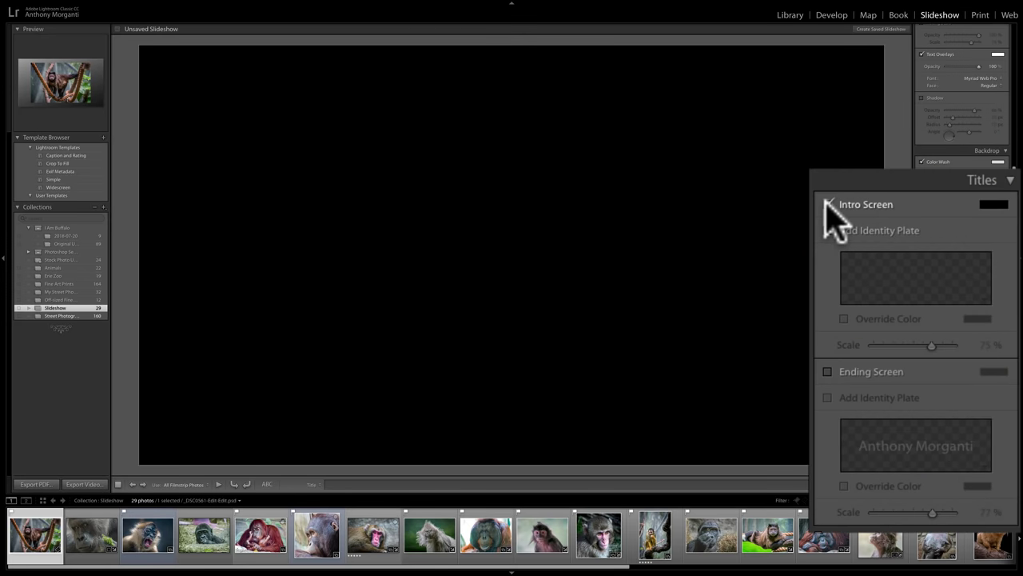
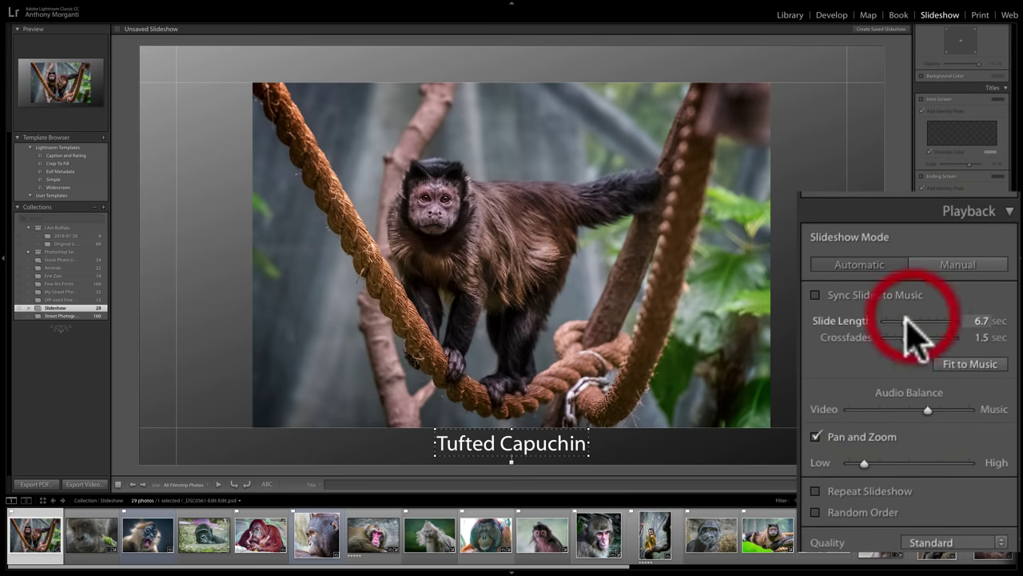
# - Set the crossfades to 1.0 sec, and switch Sync Slides to Music on and off again
pyautogui.moveTo(907, 340)
pyautogui.mouseDown()
pyautogui.moveTo(877, 332)
pyautogui.moveTo(900, 336)
pyautogui.mouseUp()
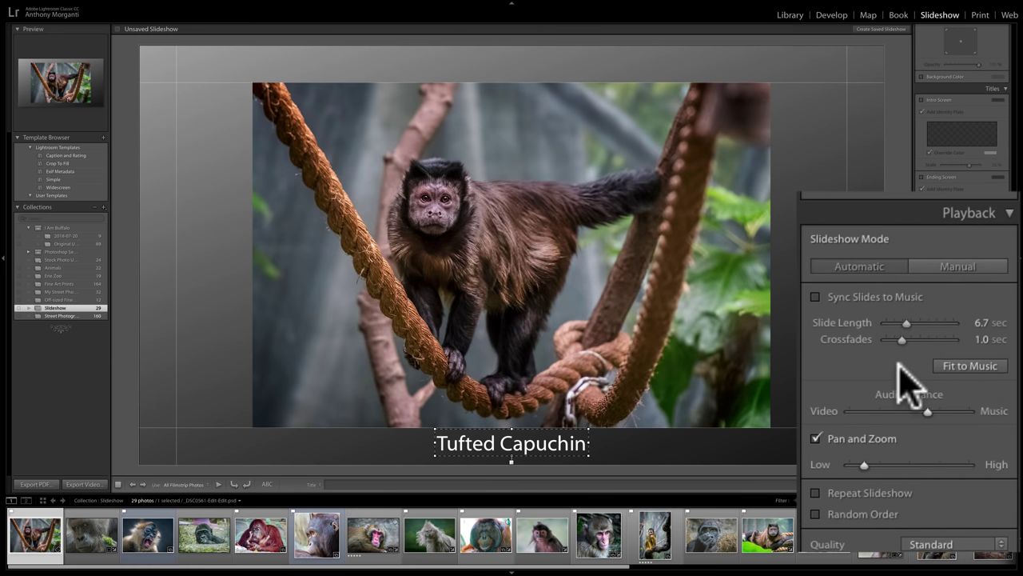
pyautogui.click(815, 298)
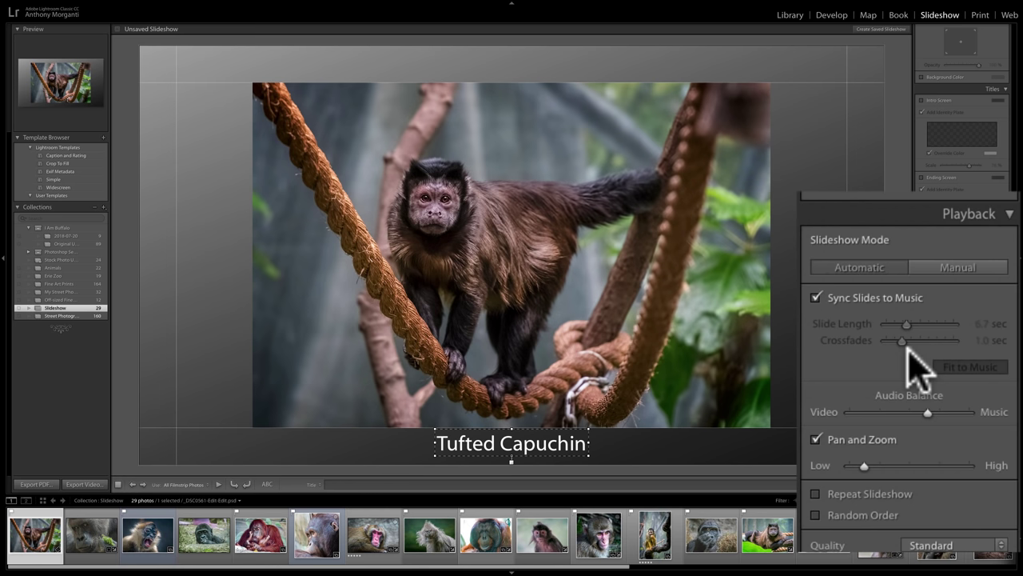
pyautogui.click(816, 297)
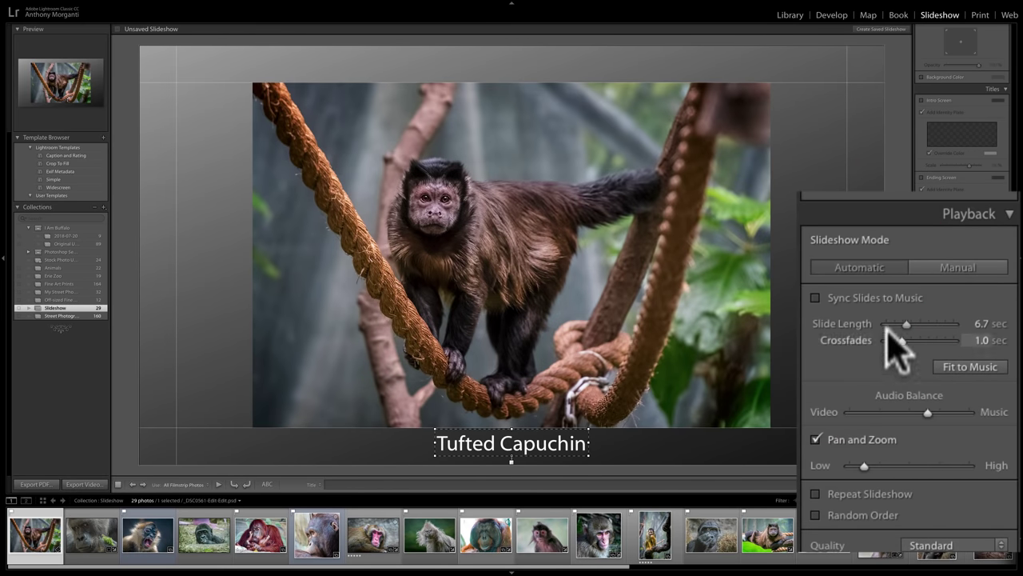
# - Set the slide length to 4.0 sec and fit the slides' timing to the music
pyautogui.moveTo(906, 324); pyautogui.dragTo(896, 323)
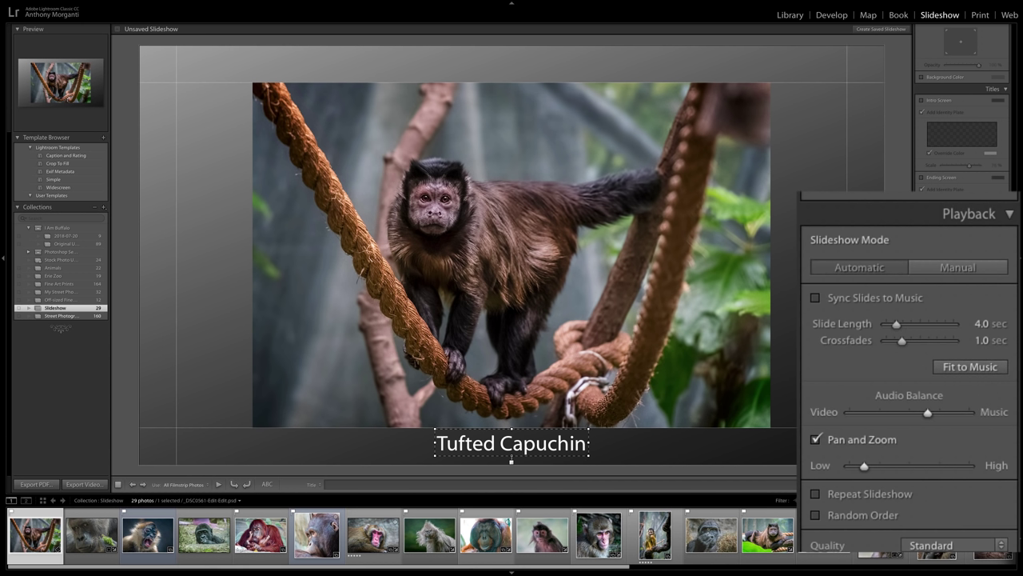
pyautogui.click(977, 366)
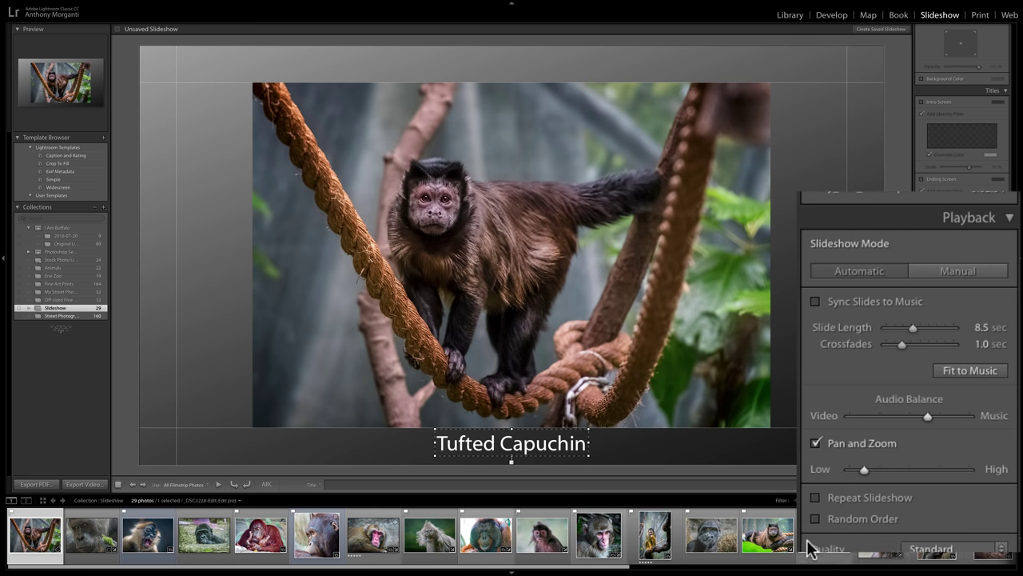
pyautogui.click(969, 373)
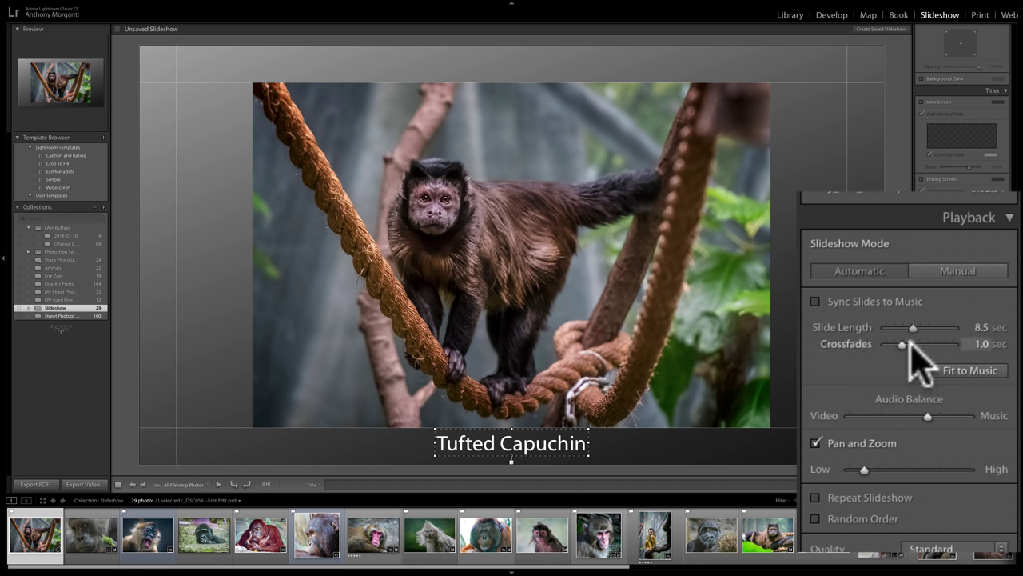
# - Set the crossfades to 2.0 sec and shift the audio balance well toward Video
pyautogui.moveTo(903, 340); pyautogui.dragTo(910, 342)
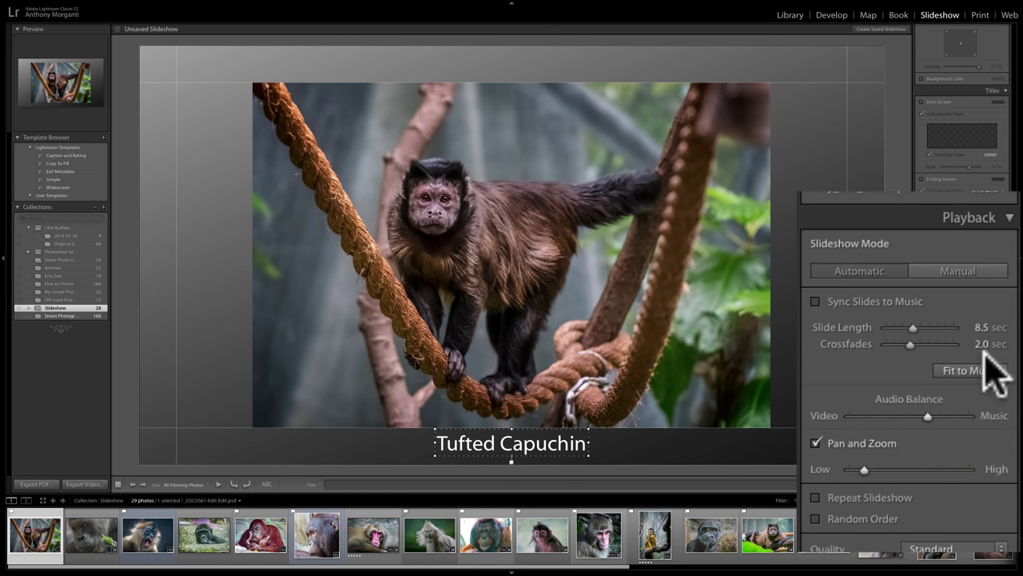
pyautogui.scroll(-1, 989, 356)
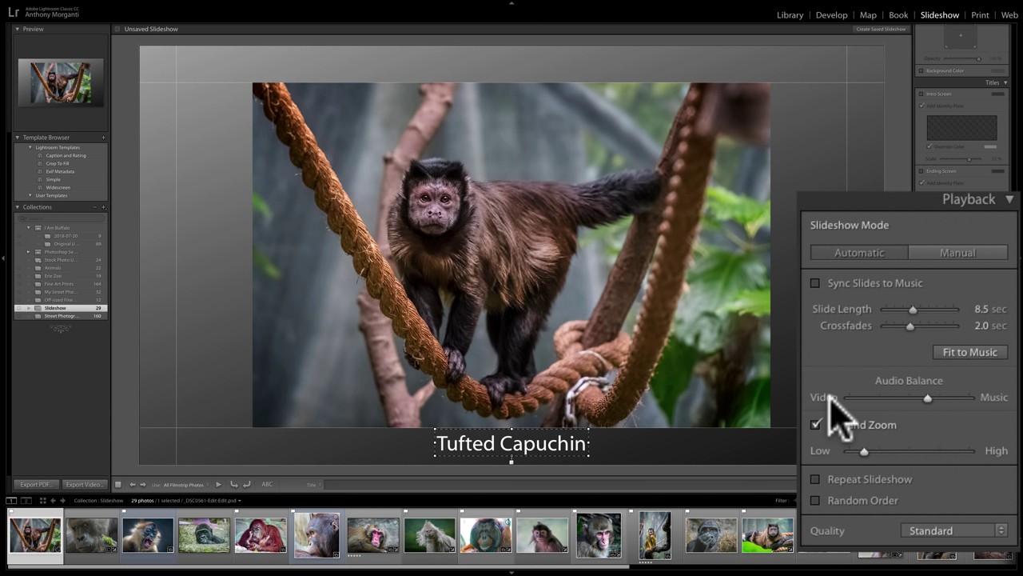
pyautogui.moveTo(927, 398); pyautogui.dragTo(824, 392)
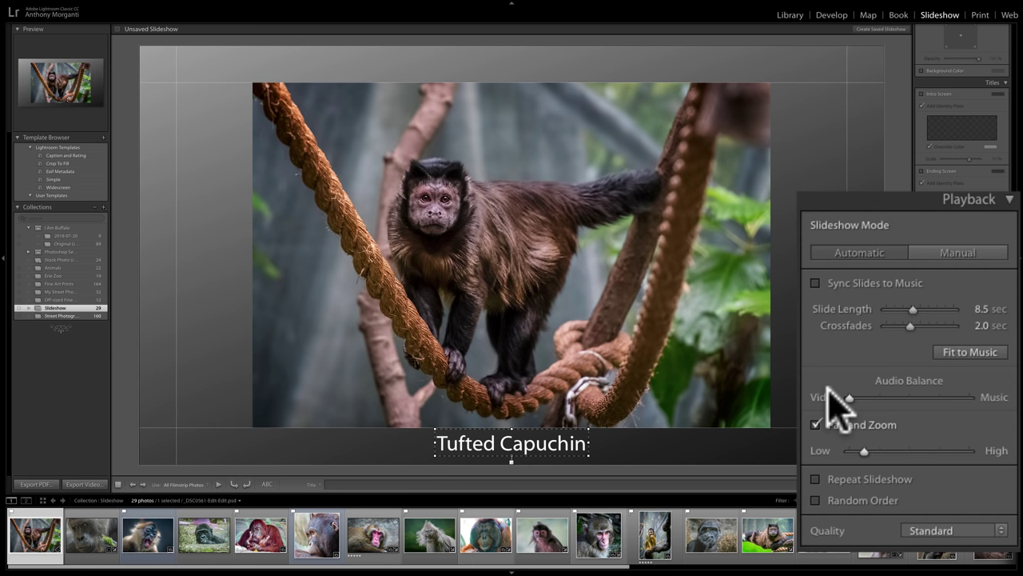
pyautogui.moveTo(849, 397); pyautogui.dragTo(886, 398)
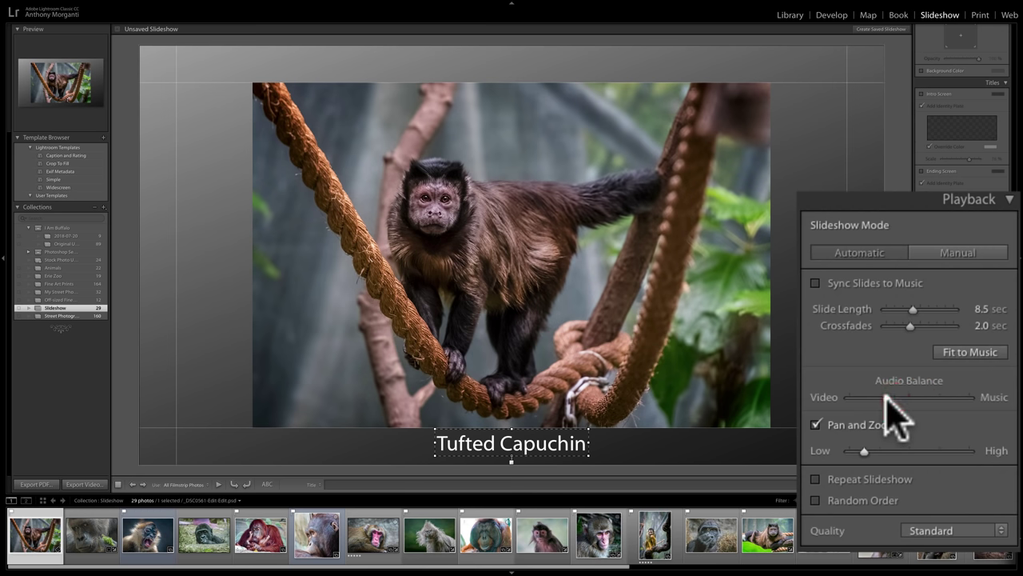
pyautogui.click(886, 397)
pyautogui.moveTo(885, 397); pyautogui.dragTo(870, 400)
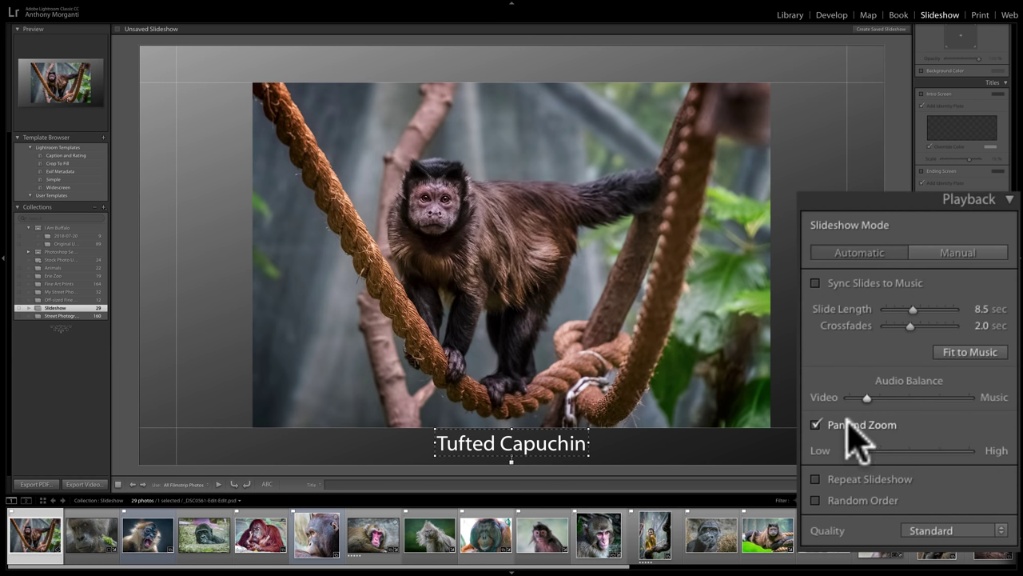
pyautogui.scroll(1, 831, 431)
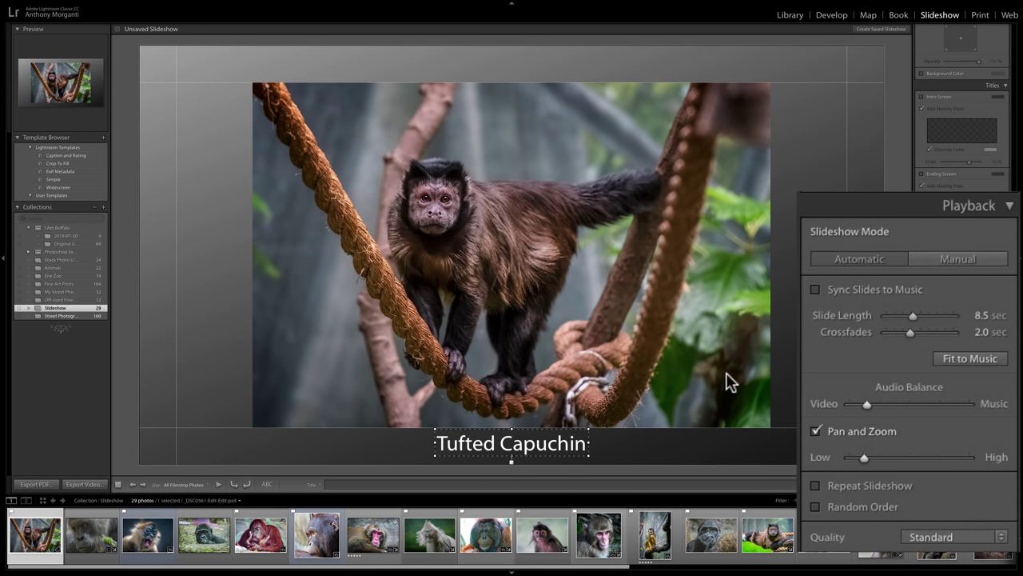
# - Keep Pan and Zoom enabled for the slides and set its amount close to Low
pyautogui.click(815, 431)
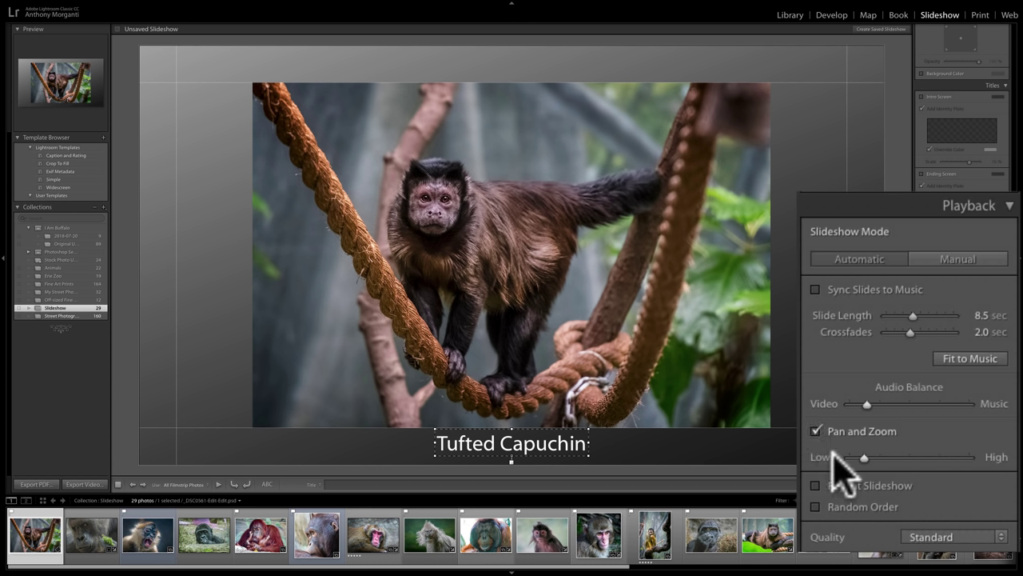
pyautogui.click(841, 457)
pyautogui.moveTo(844, 458); pyautogui.dragTo(868, 458)
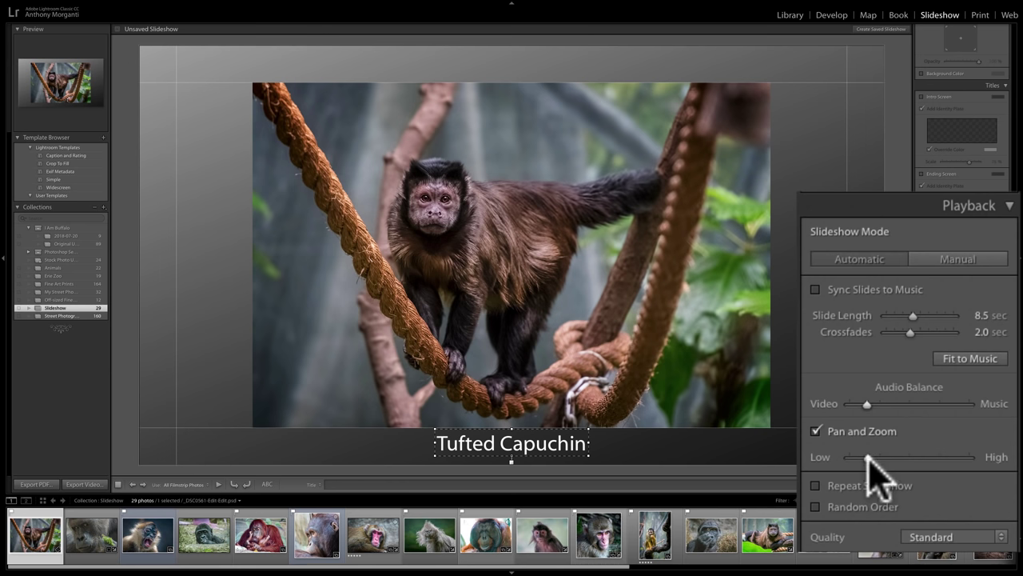
pyautogui.click(865, 458)
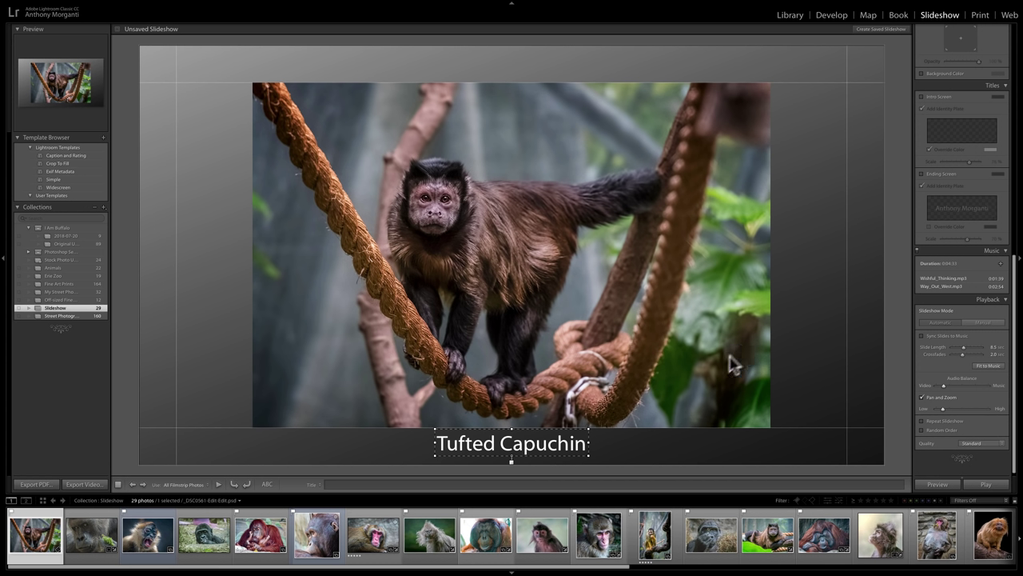
# - Preview the slideshow within the workspace, stop it, and keep the playback quality at Standard
pyautogui.click(938, 484)
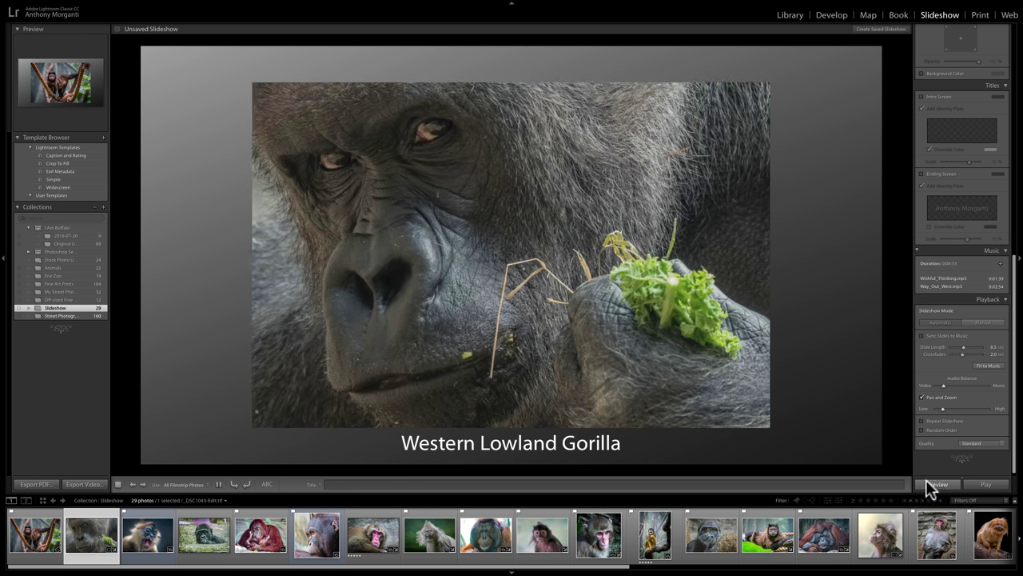
pyautogui.click(596, 336)
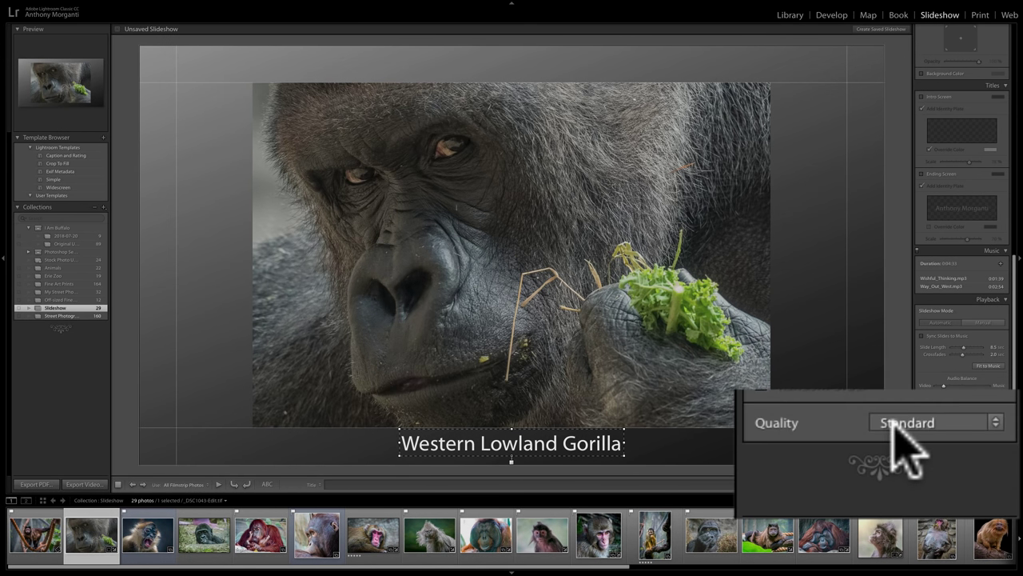
pyautogui.click(906, 417)
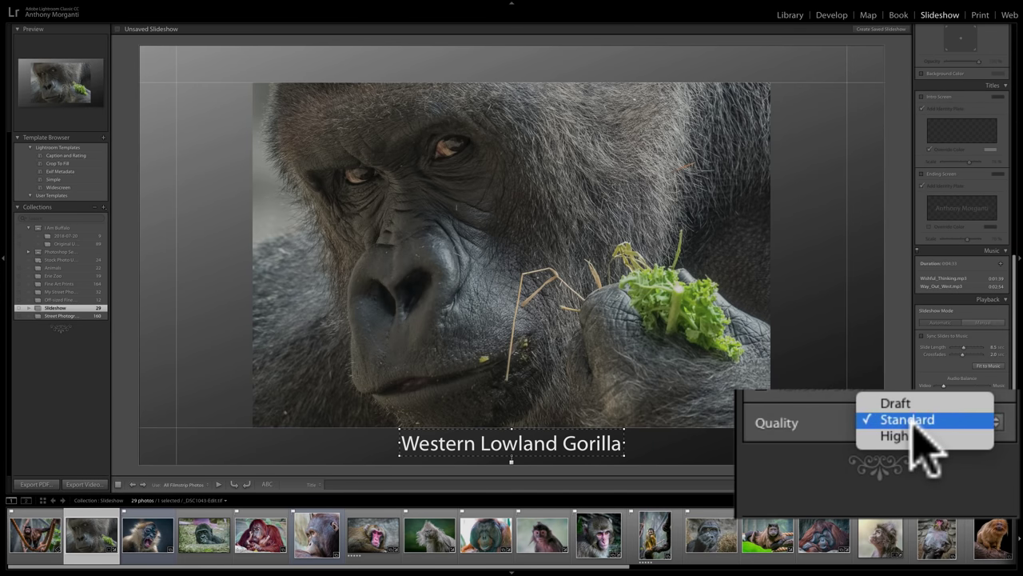
pyautogui.click(910, 422)
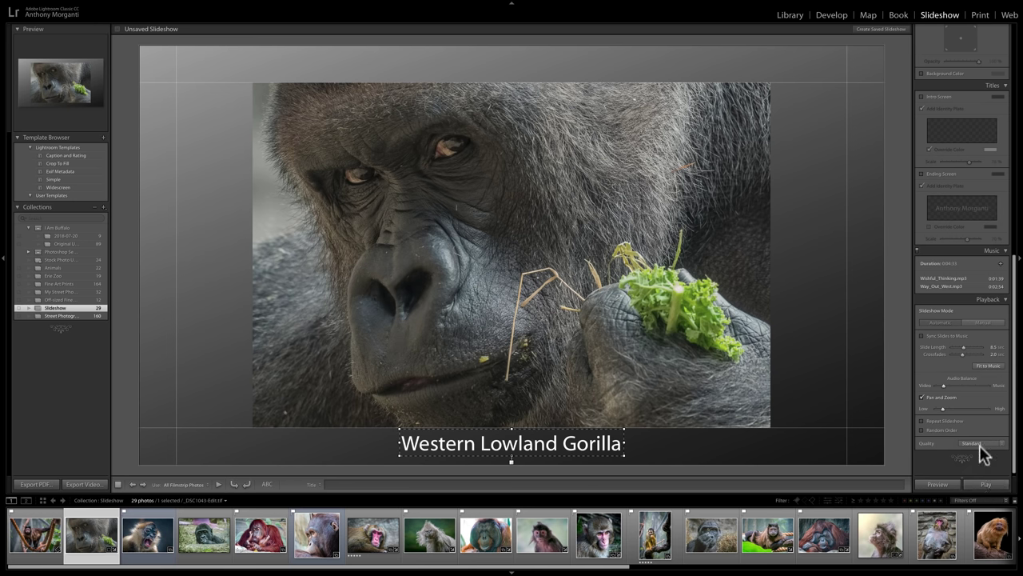
# - Play the slideshow full screen and end the playback
pyautogui.click(986, 485)
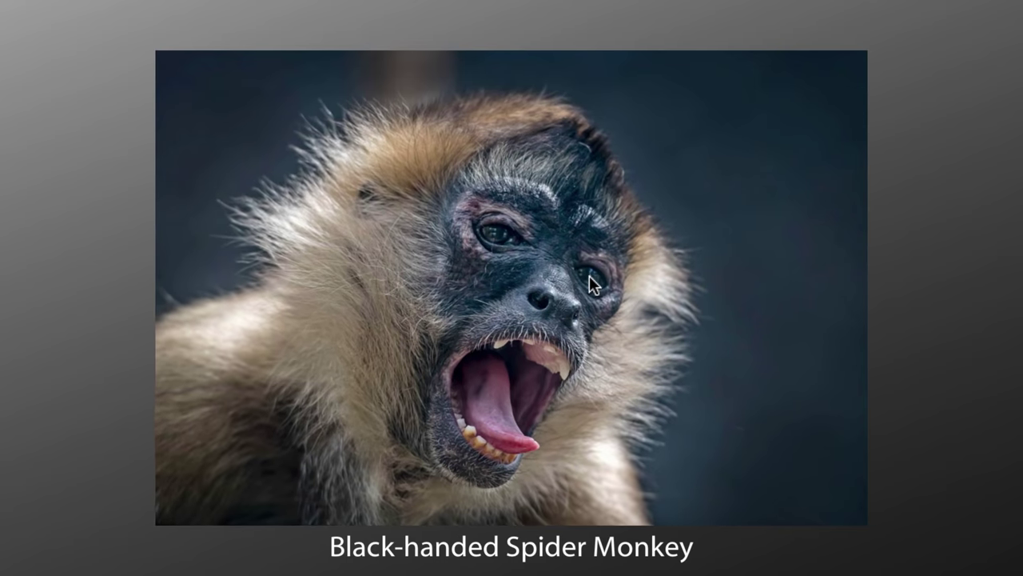
pyautogui.click(589, 275)
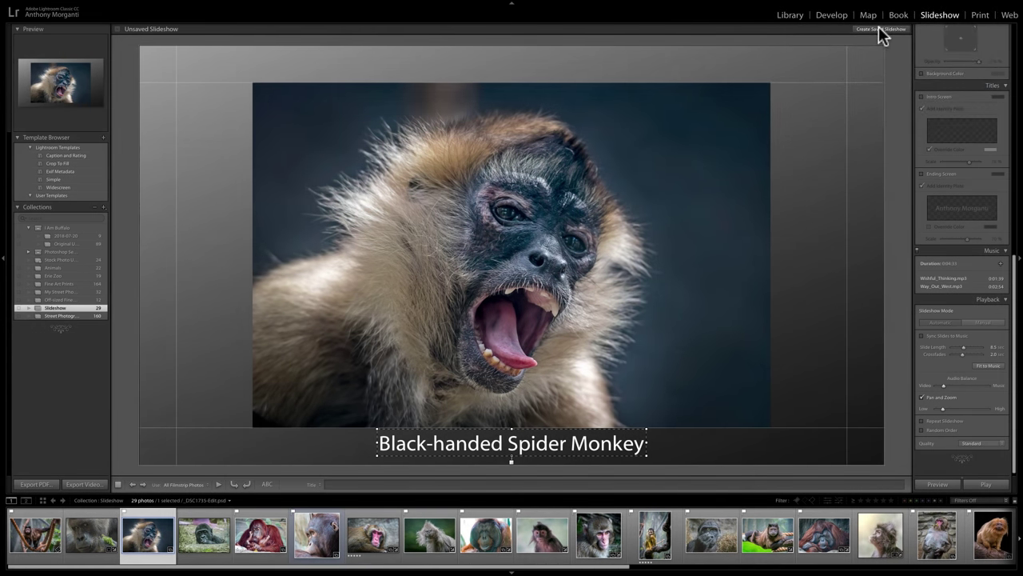
# - Save the slideshow as "Primate Slideshow" inside the Slideshow collection
pyautogui.click(878, 29)
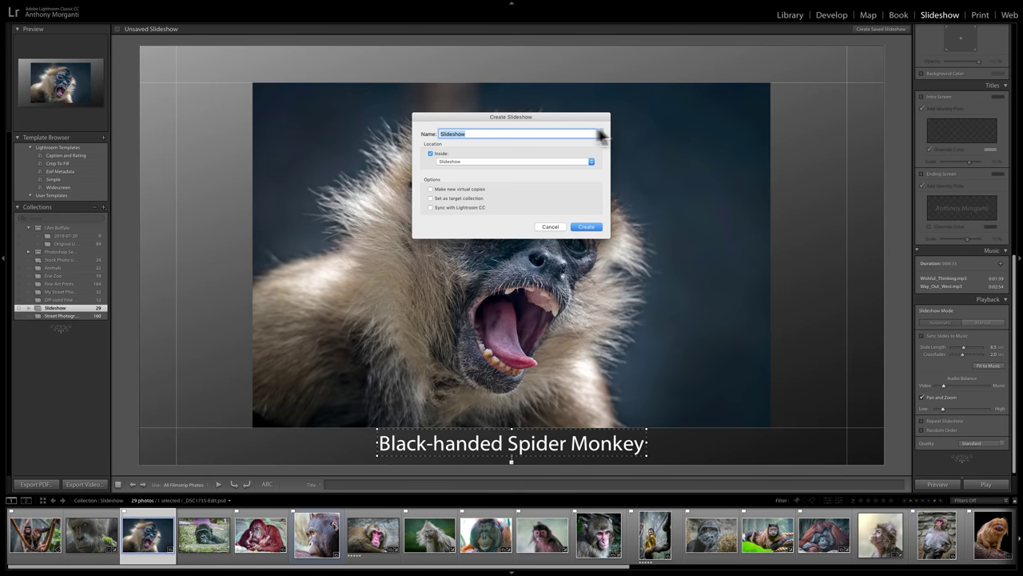
pyautogui.click(572, 95)
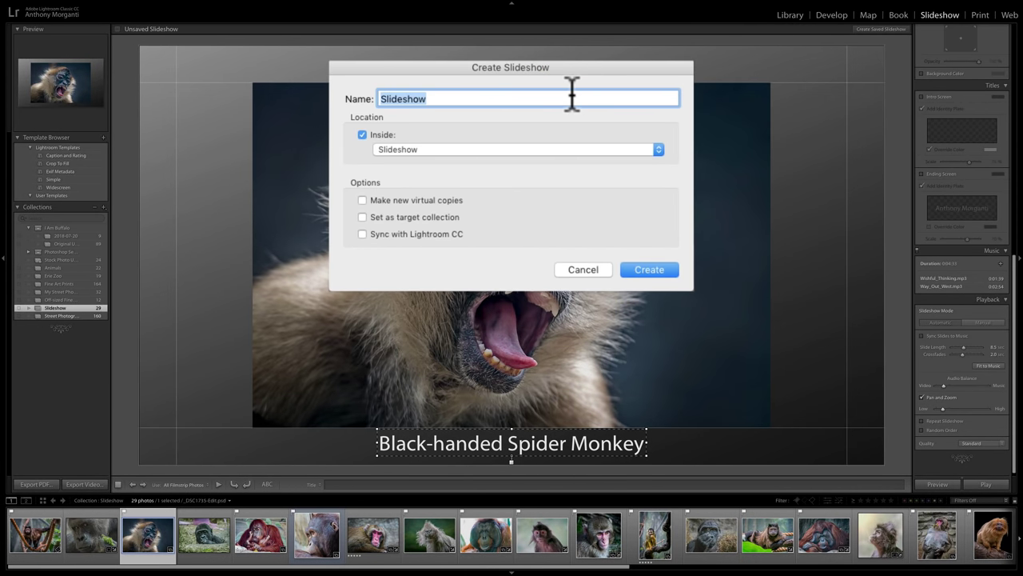
pyautogui.write('Primate')
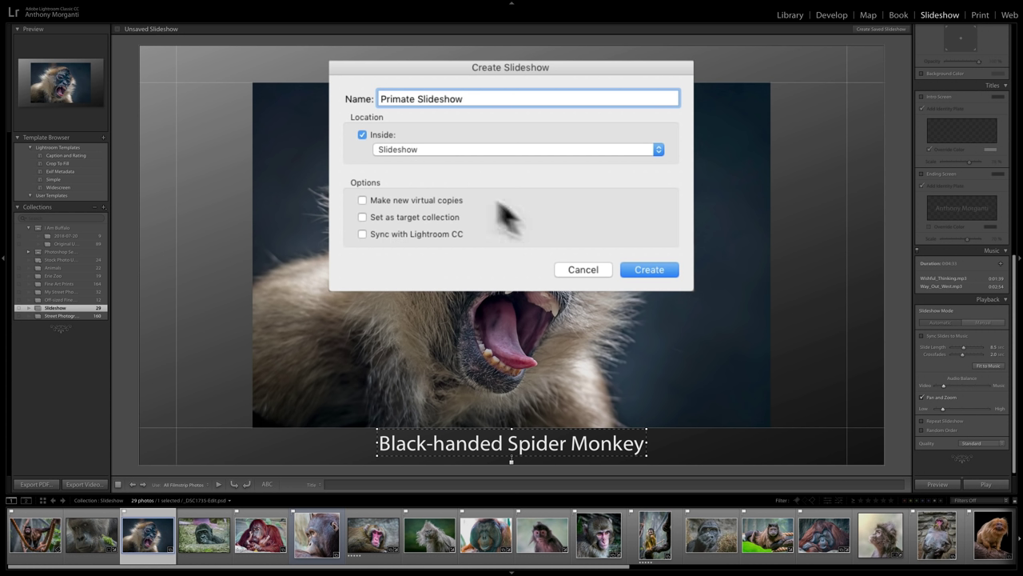
pyautogui.click(639, 271)
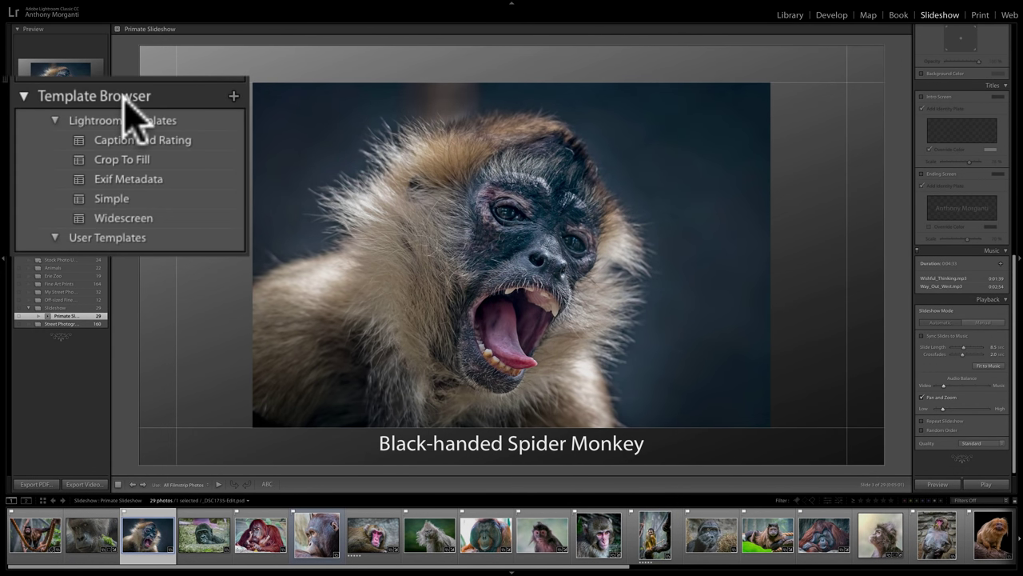
# - Save the current slideshow settings as a template named "My Slideshow" in the User Templates folder
pyautogui.click(233, 96)
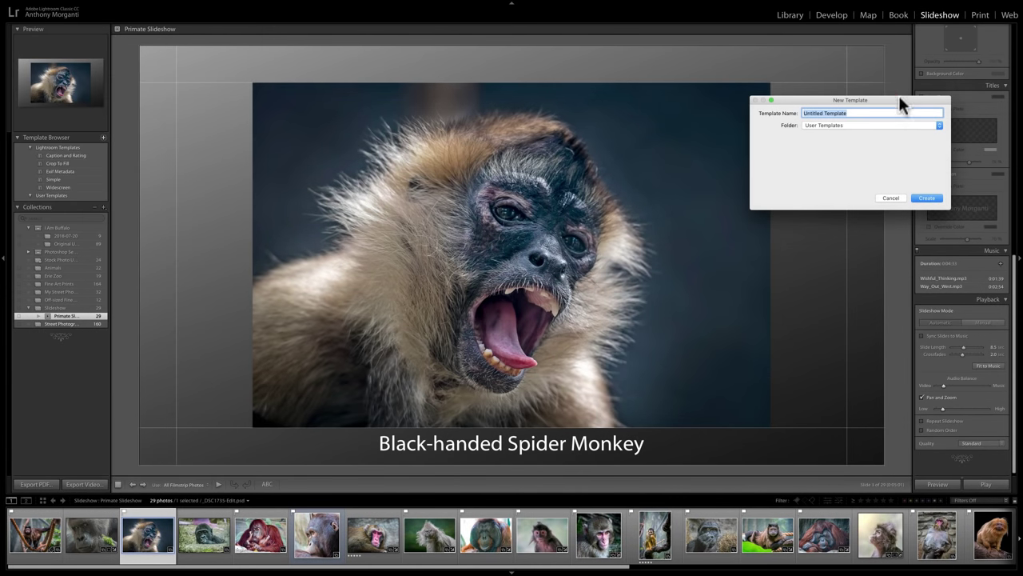
pyautogui.moveTo(899, 95); pyautogui.dragTo(557, 98)
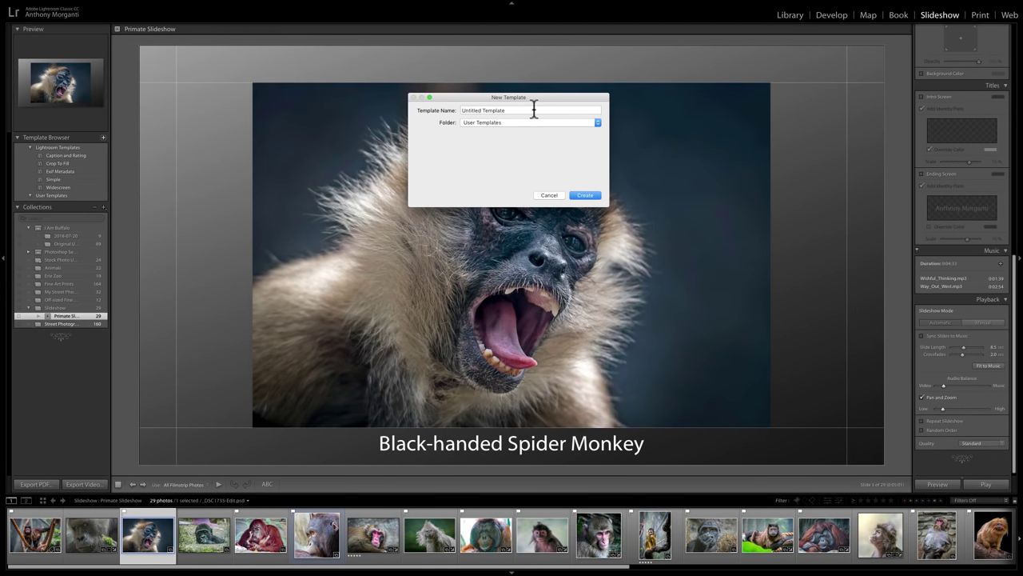
pyautogui.click(474, 110)
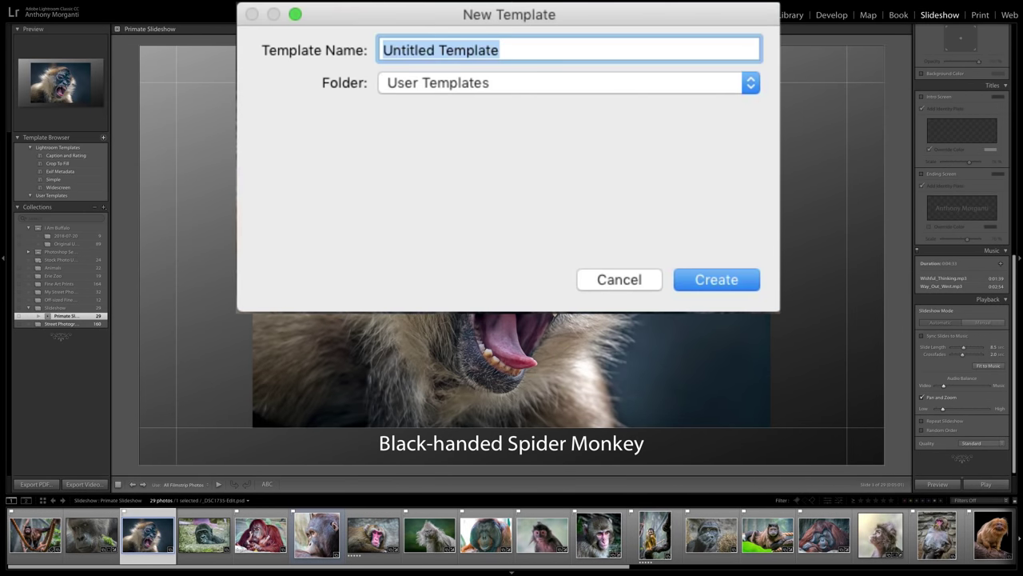
pyautogui.write('My ')
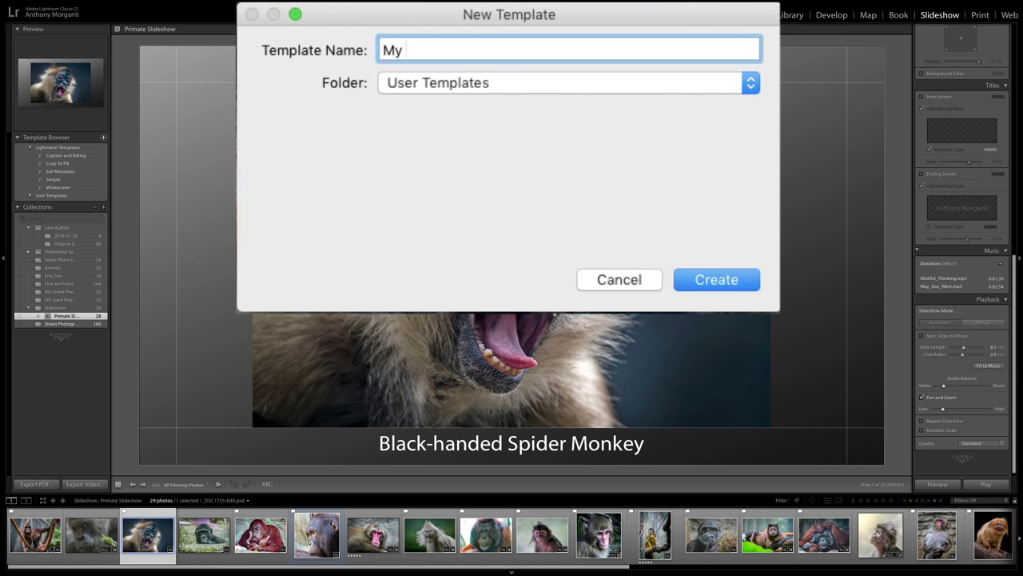
pyautogui.write('Slideshow')
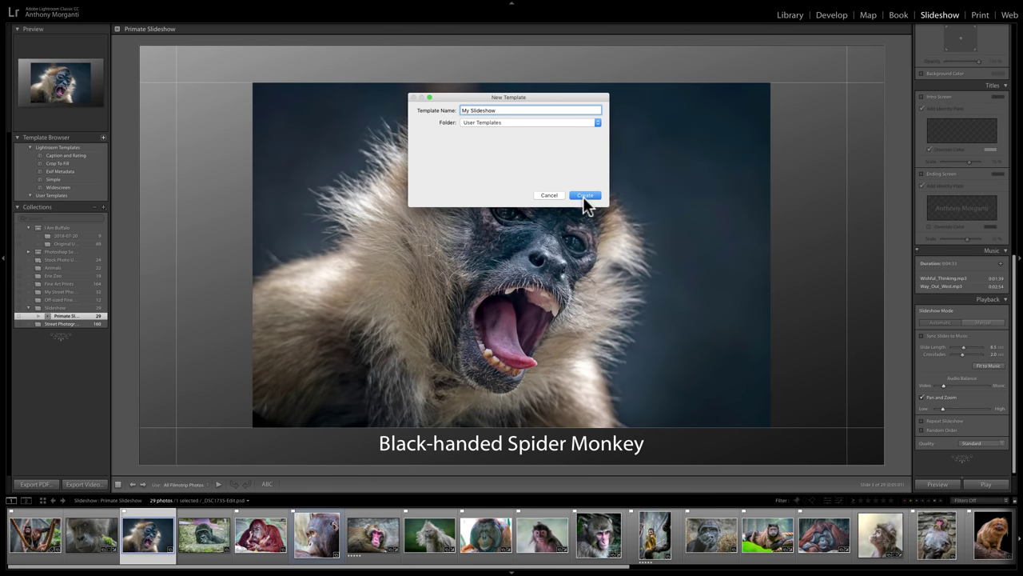
pyautogui.click(583, 195)
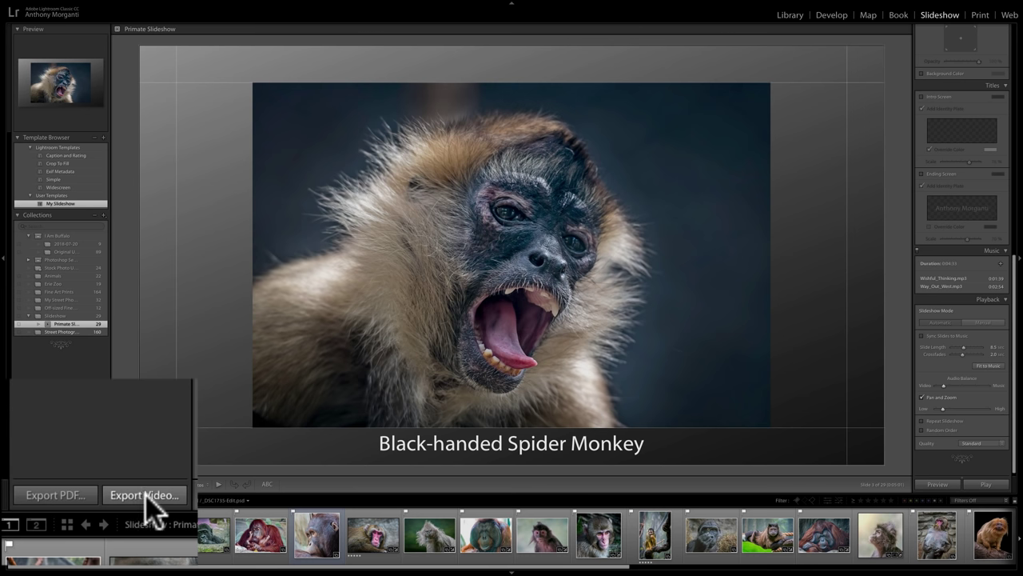
# - Export the slideshow as a video named Primates.mp4 to the Desktop with the 1080p (16:9) preset
pyautogui.click(84, 483)
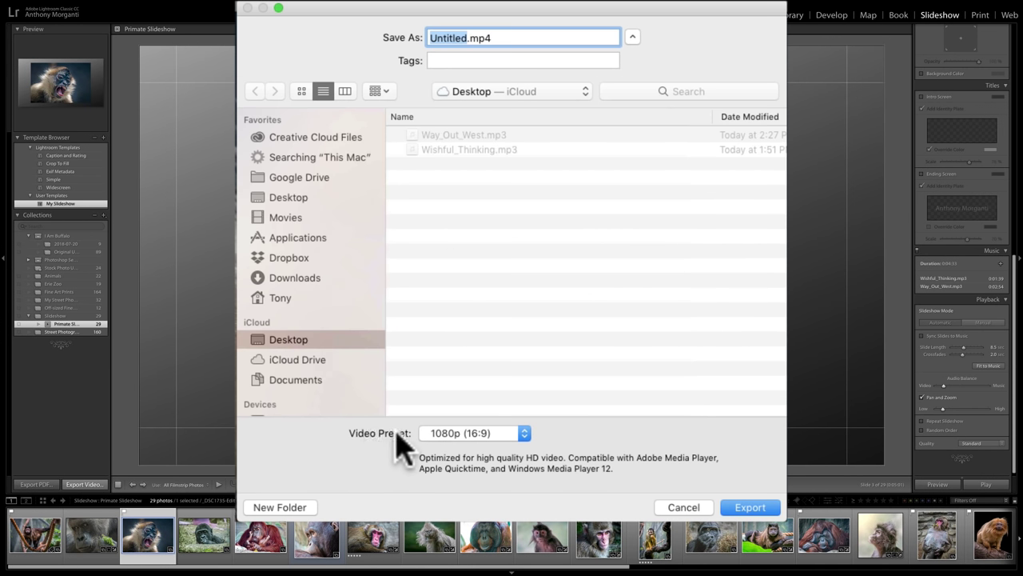
pyautogui.click(524, 434)
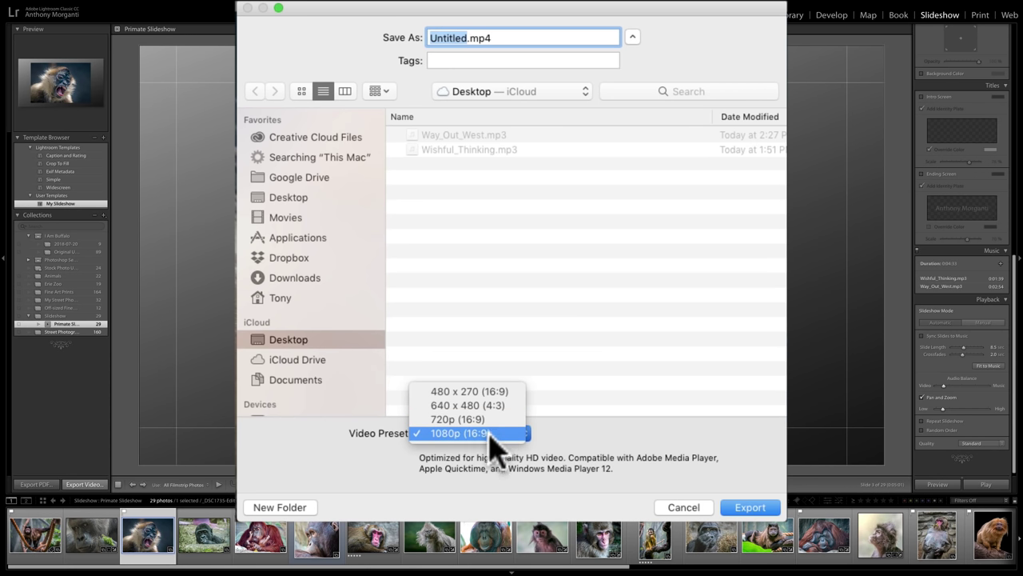
pyautogui.click(492, 437)
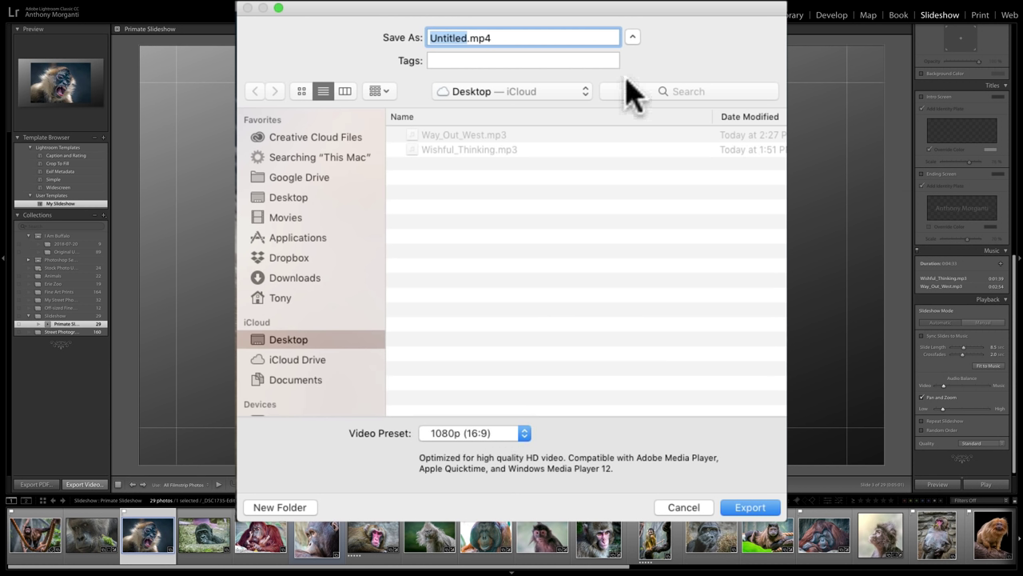
pyautogui.write('Primate')
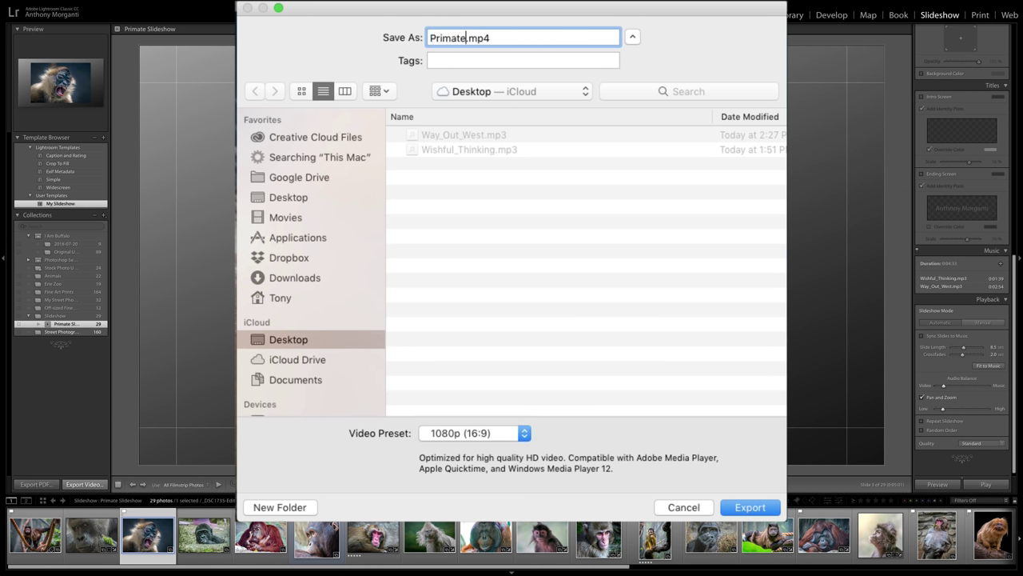
pyautogui.write('s')
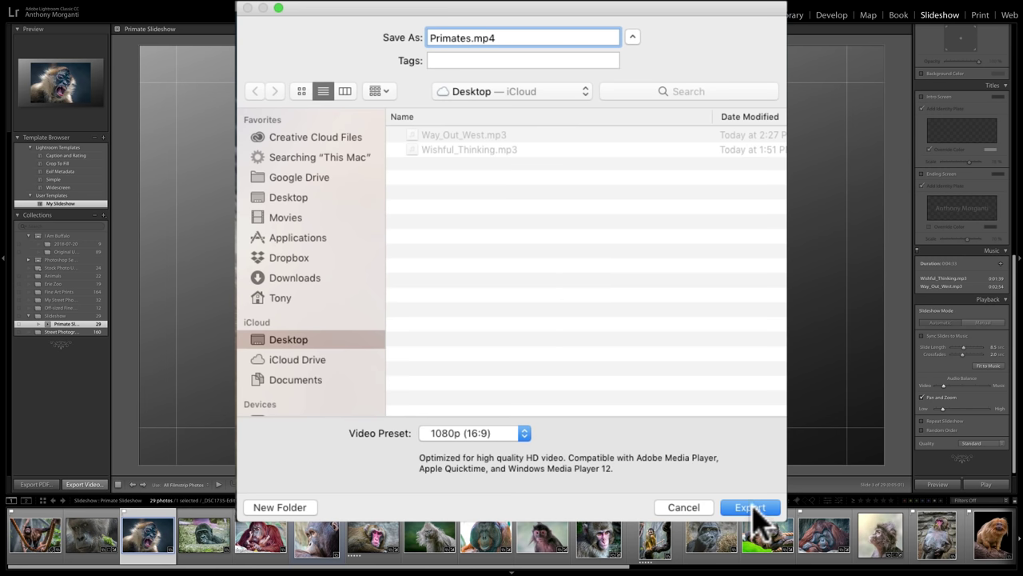
pyautogui.click(753, 507)
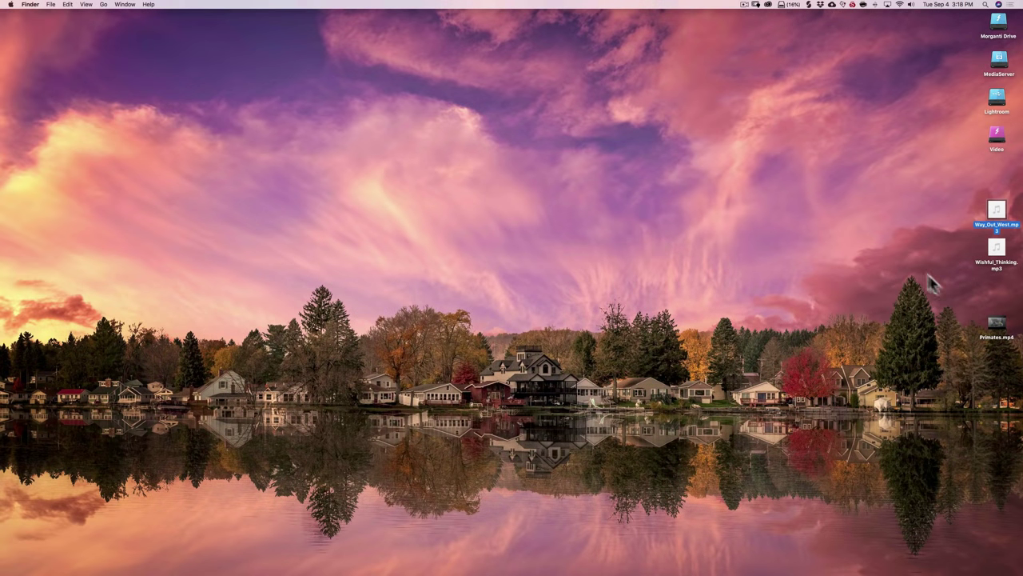
# - Open the exported Primates.mp4 from the desktop in QuickTime Player, play it full screen, pause it and close the video
pyautogui.moveTo(996, 325); pyautogui.dragTo(509, 139)
pyautogui.doubleClick(510, 139)
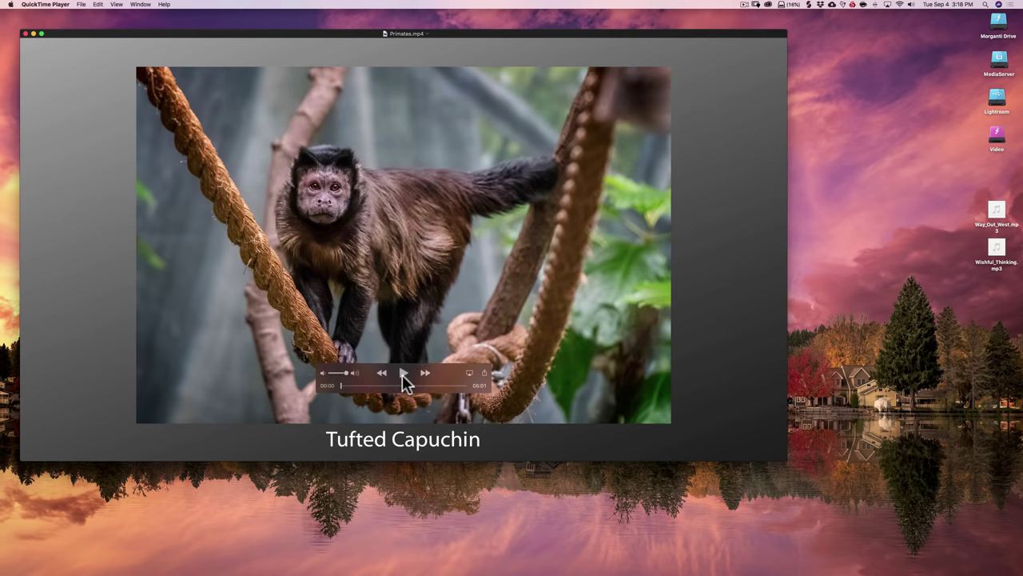
pyautogui.click(403, 373)
pyautogui.click(41, 34)
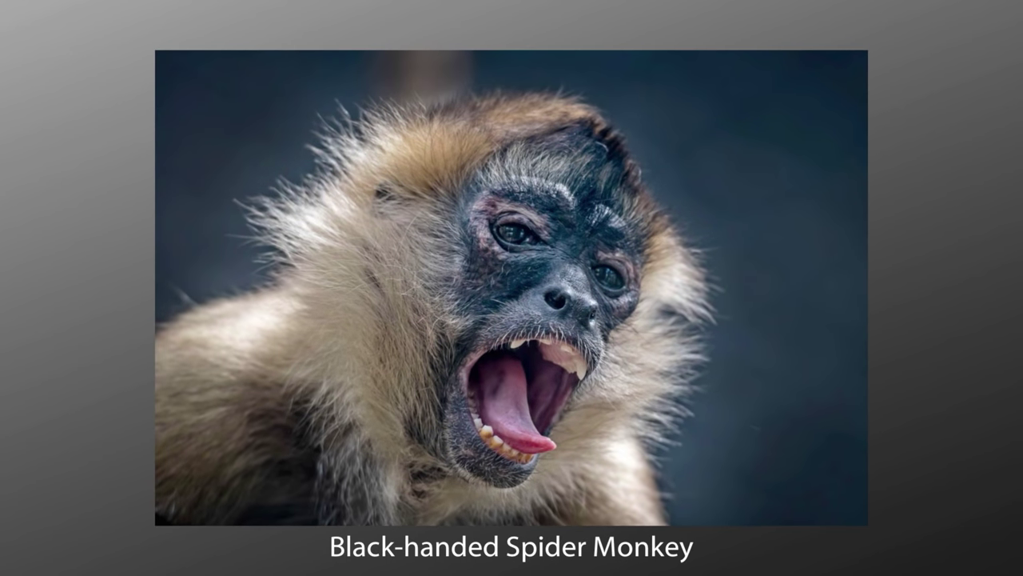
pyautogui.moveTo(518, 320)
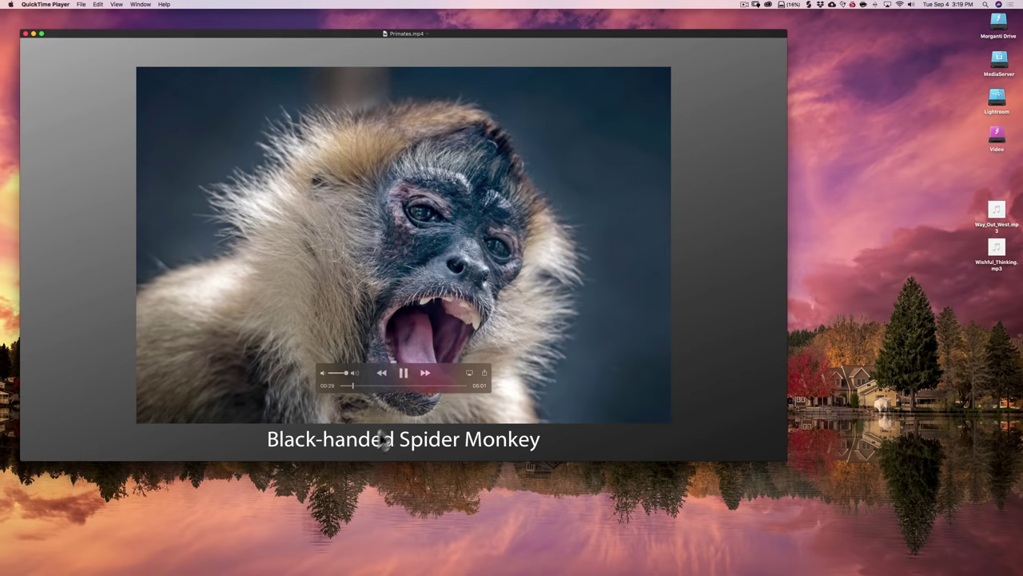
pyautogui.click(403, 372)
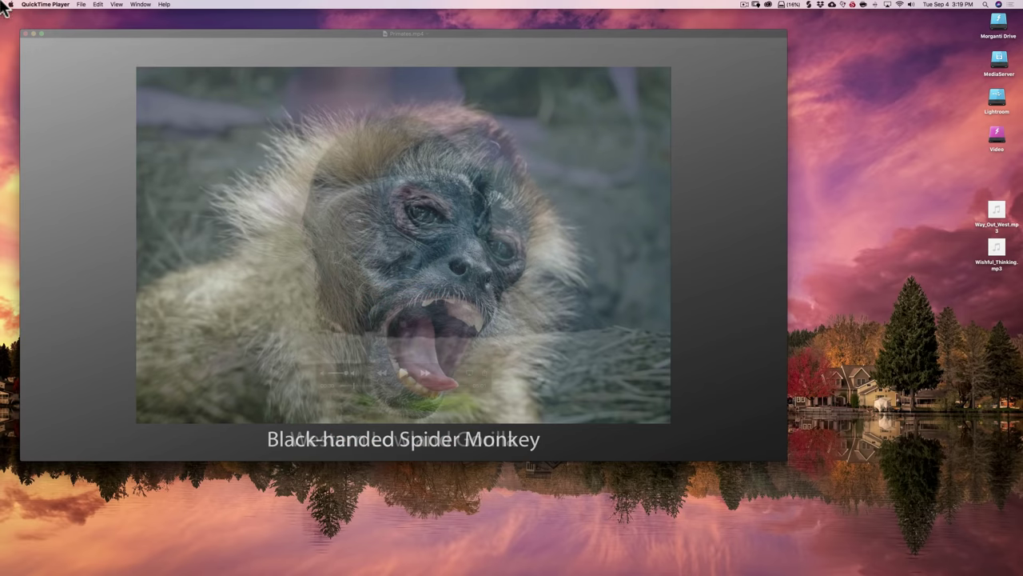
pyautogui.click(25, 34)
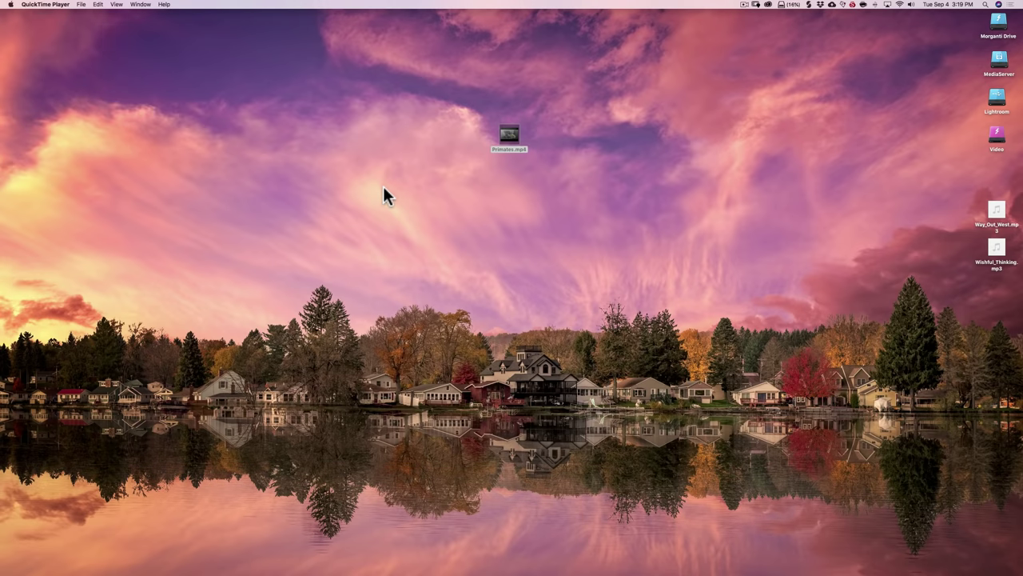